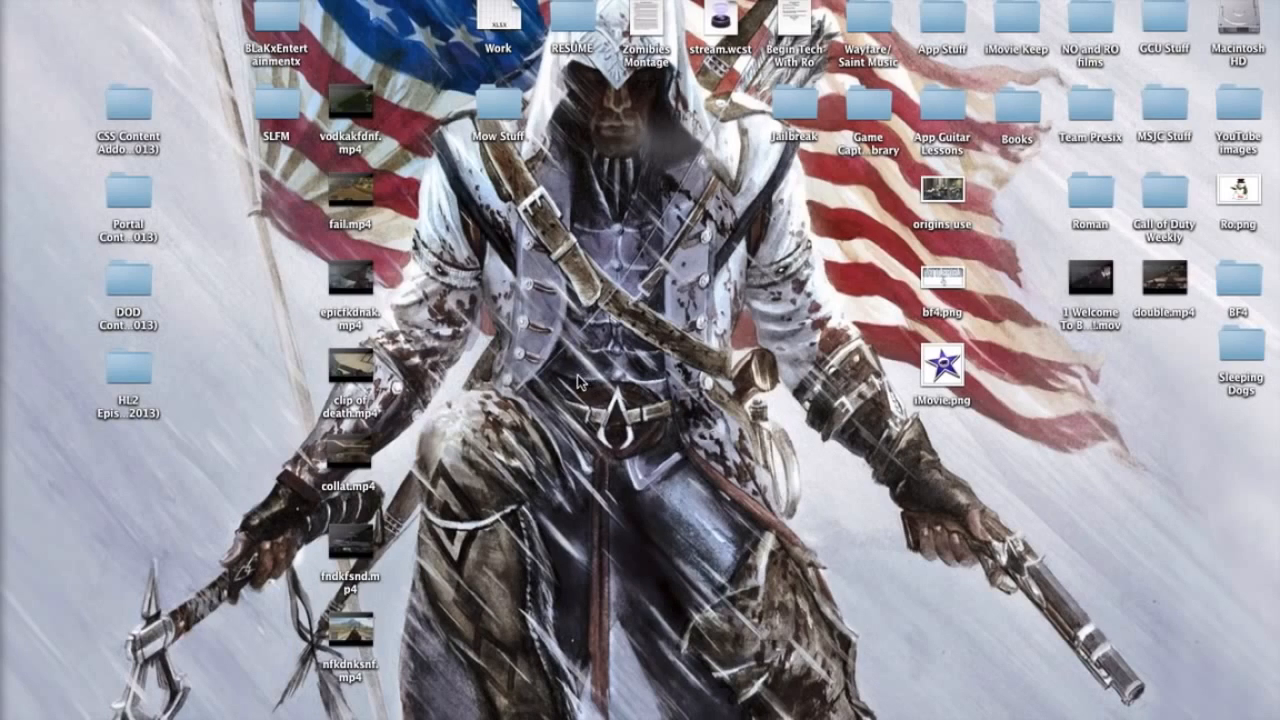
Step: Switch to iMovie and place the playhead after the last clip in the iMovie Tutorials timeline
mouse_move(3, 330)
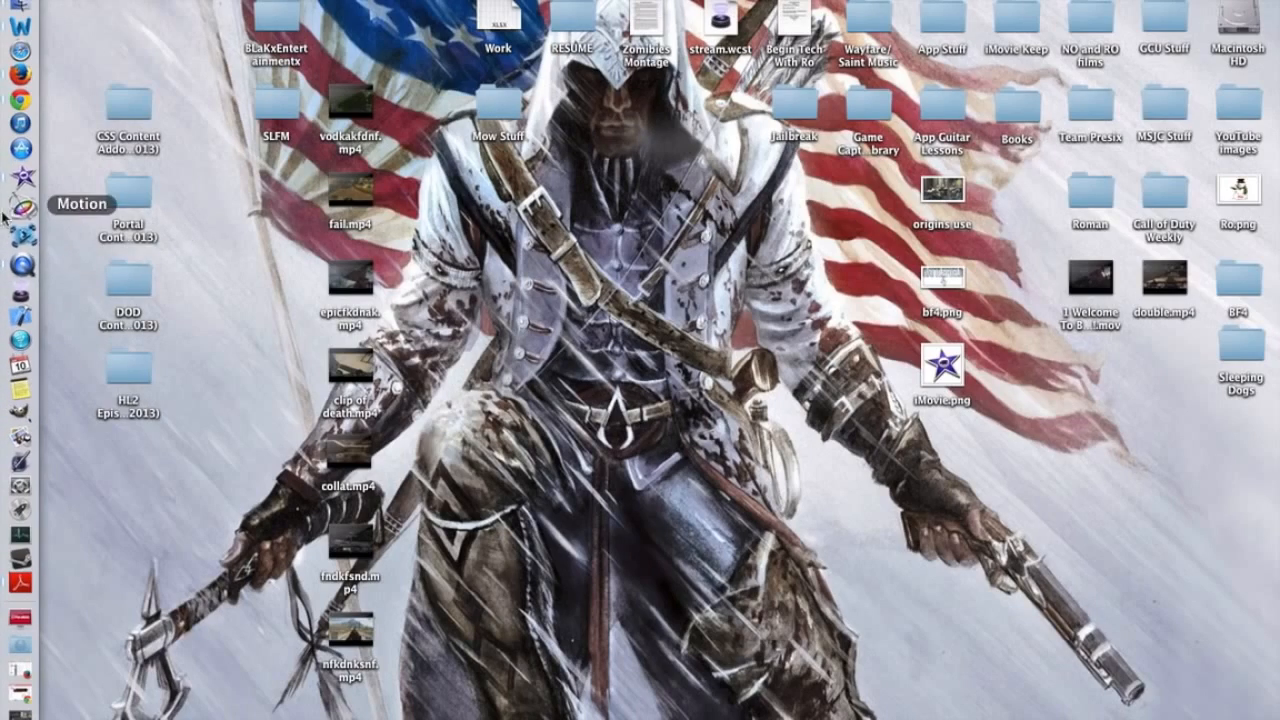
click(22, 176)
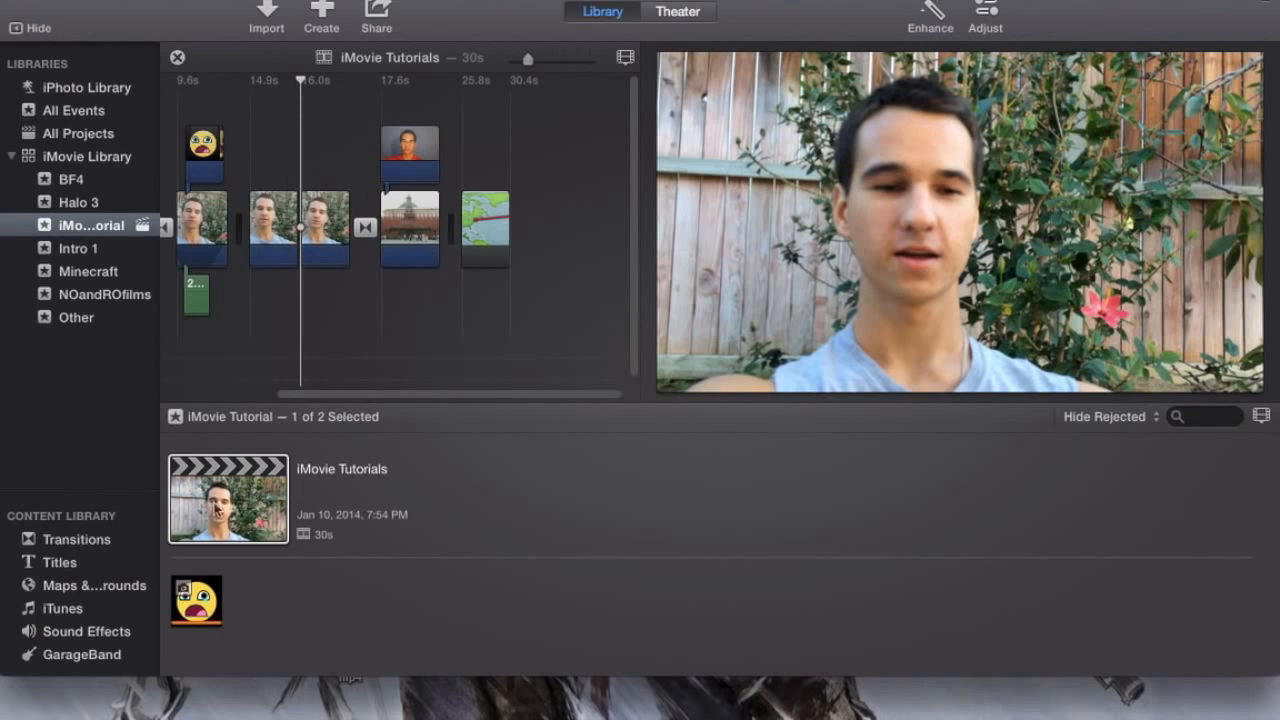
click(528, 147)
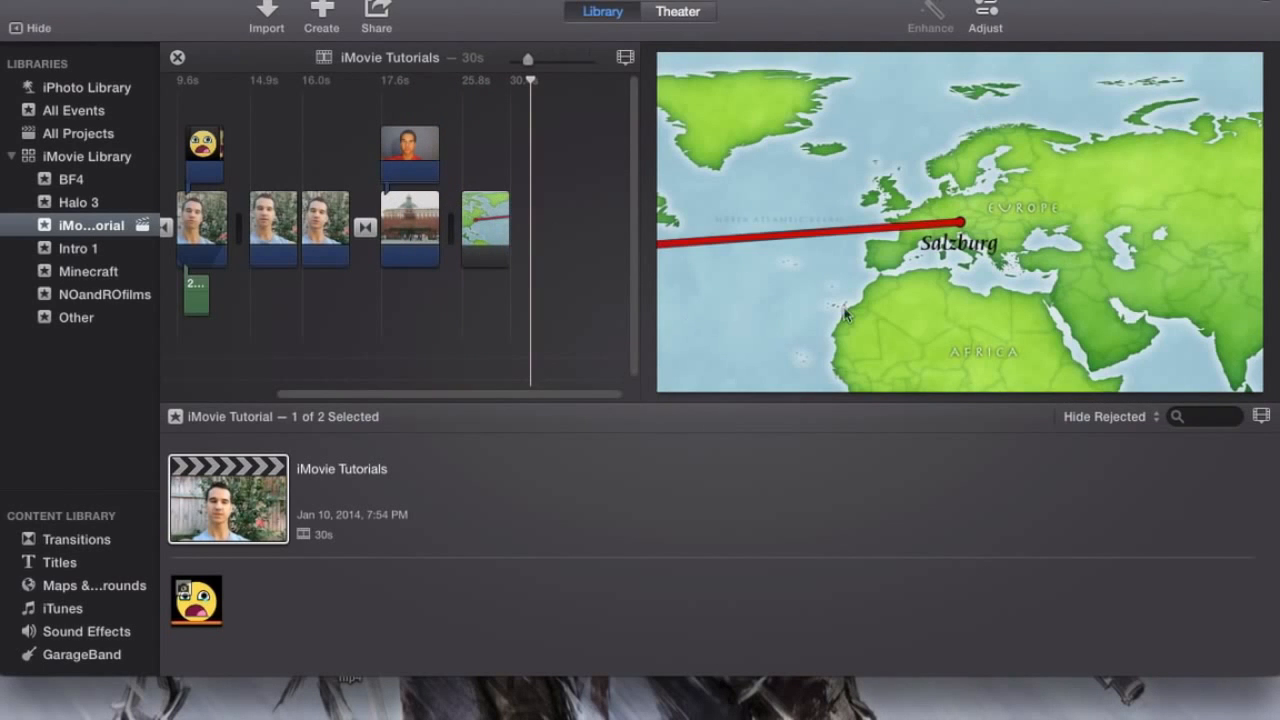
Step: View the properties of the iMovie Tutorials movie, including its resolution and duration, and return to the timeline
mouse_move(989, 202)
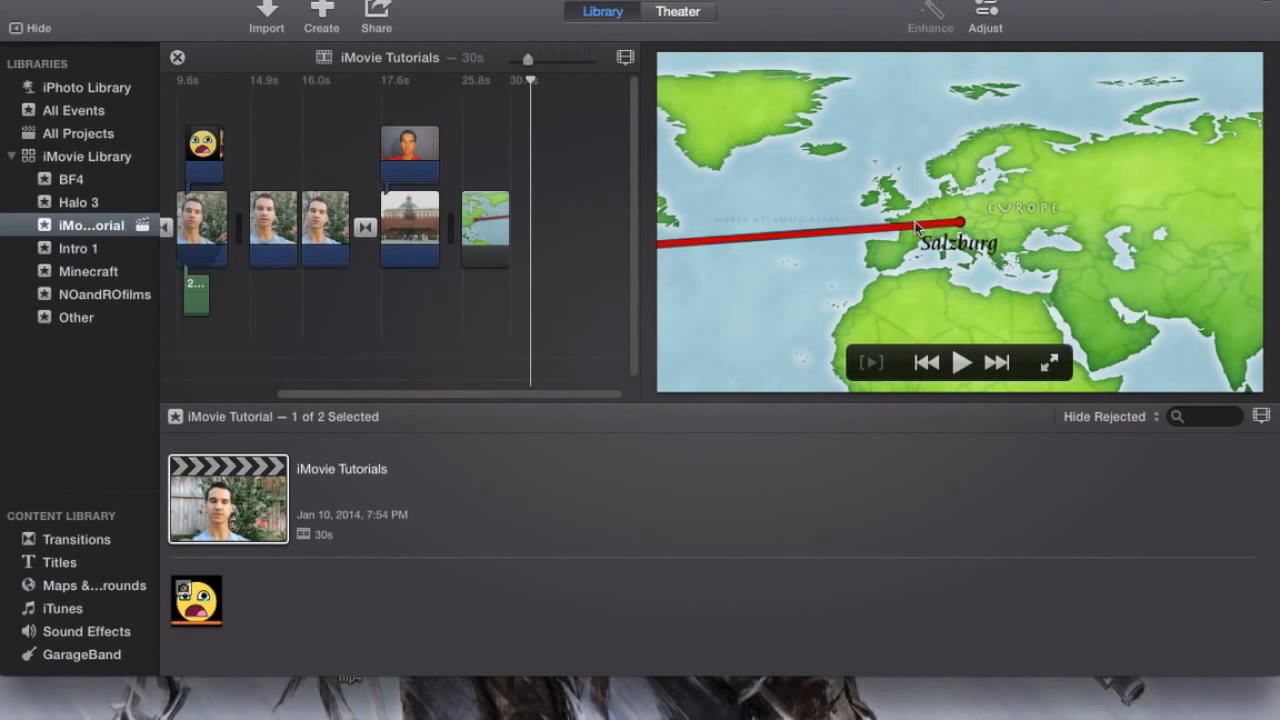
key(super+j)
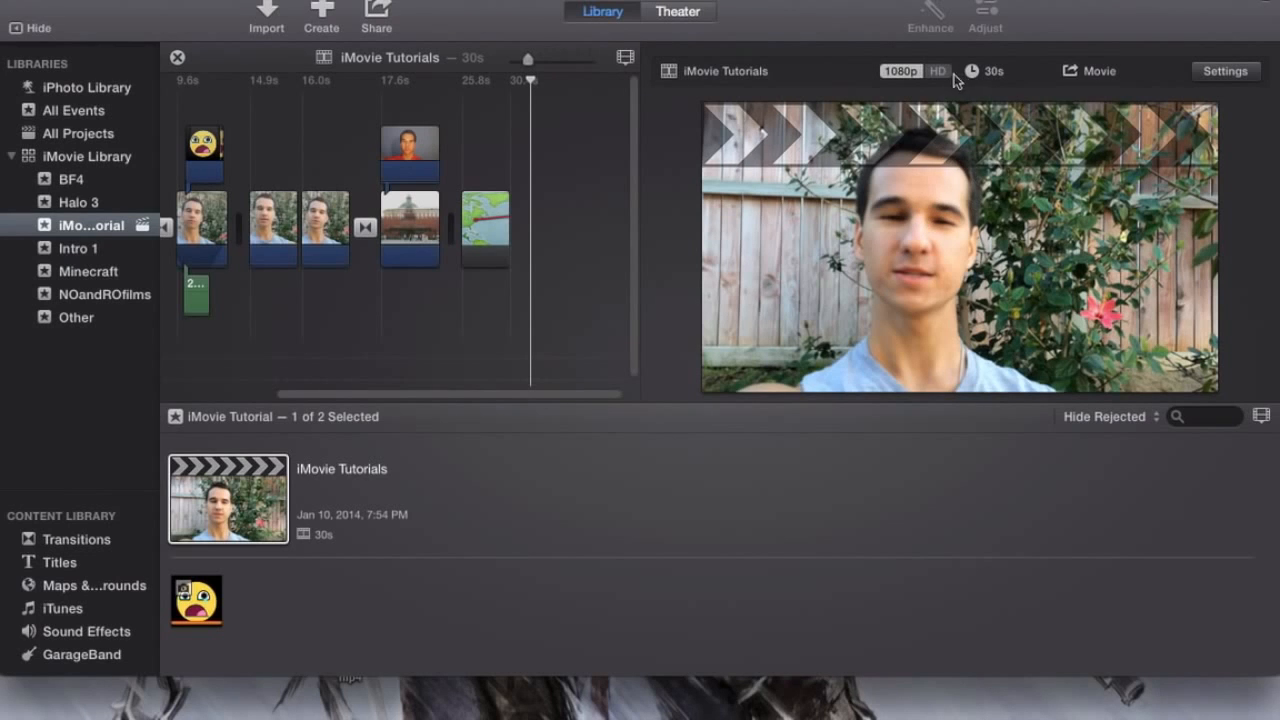
click(566, 373)
click(302, 308)
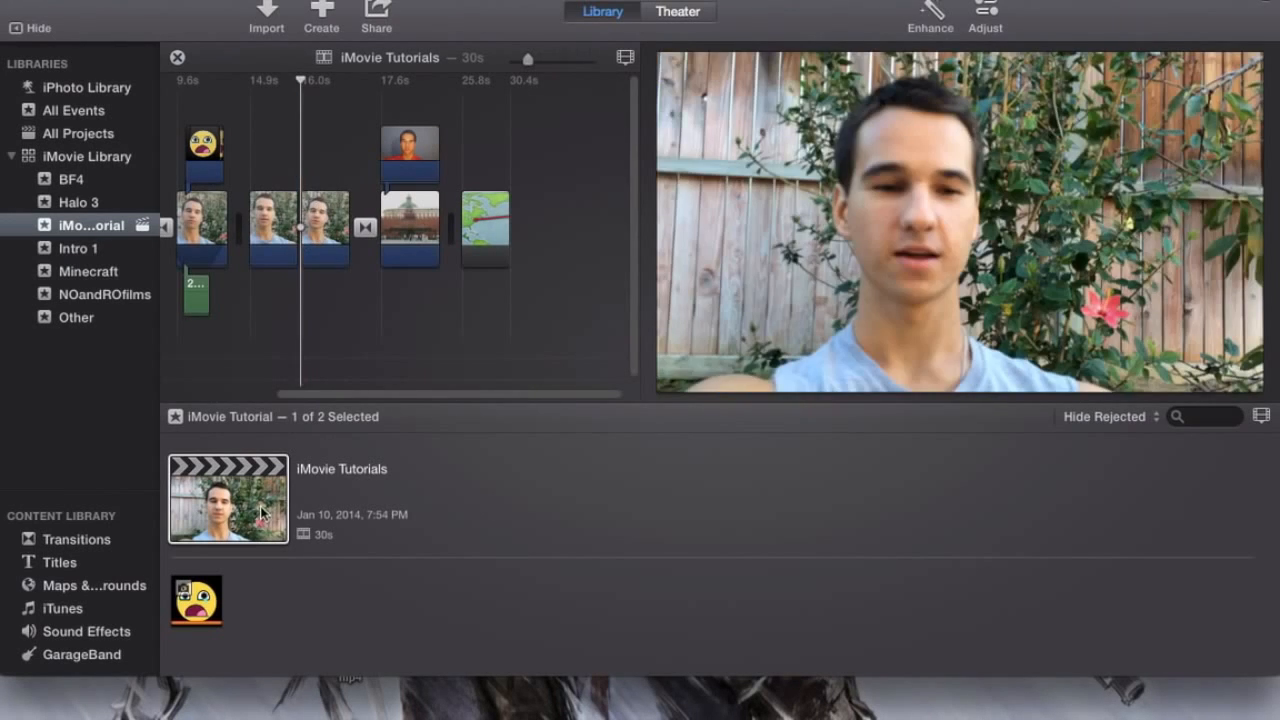
Step: Select the iMovie Tutorials project in the event browser, view its theme, clip and transition settings, and return to its info
click(258, 494)
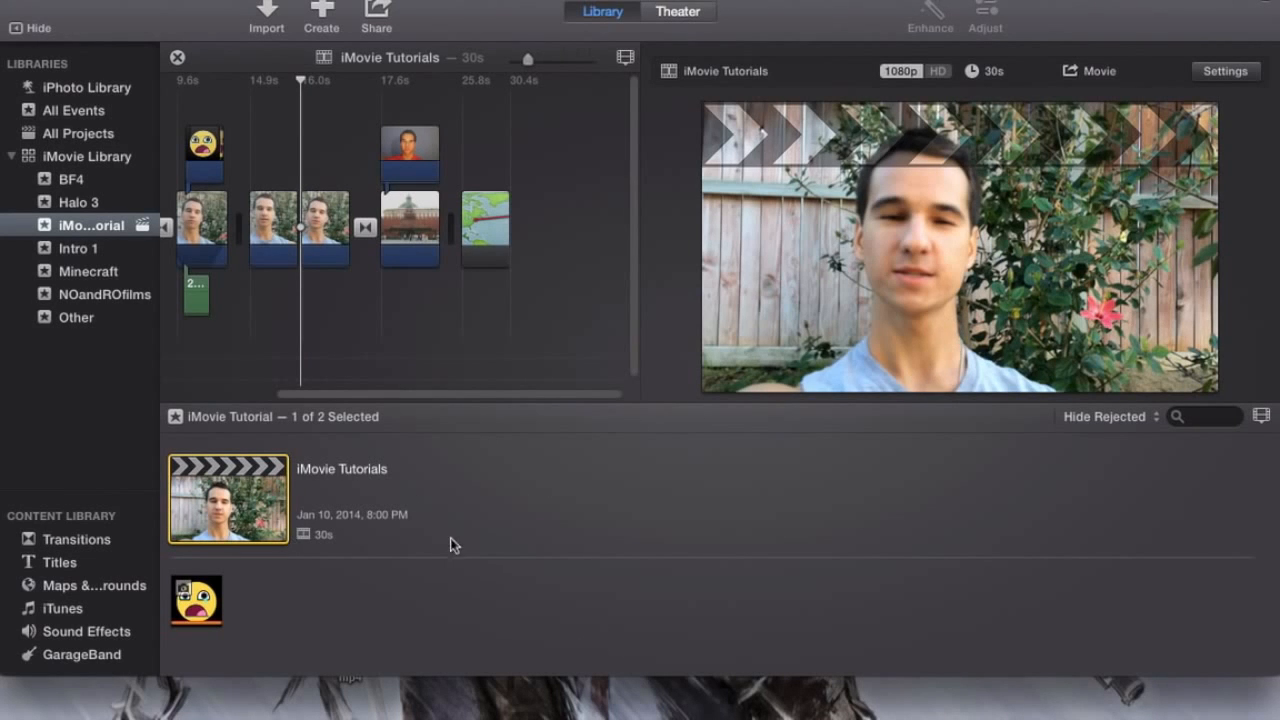
click(391, 493)
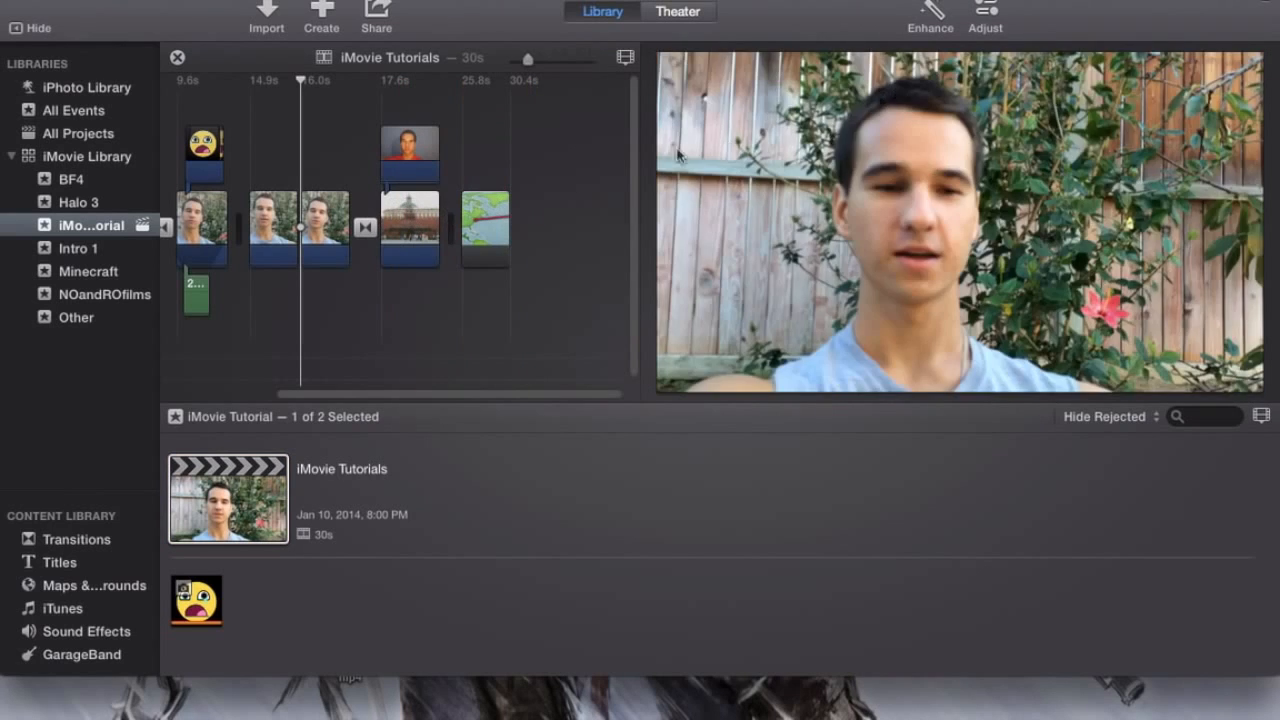
click(253, 500)
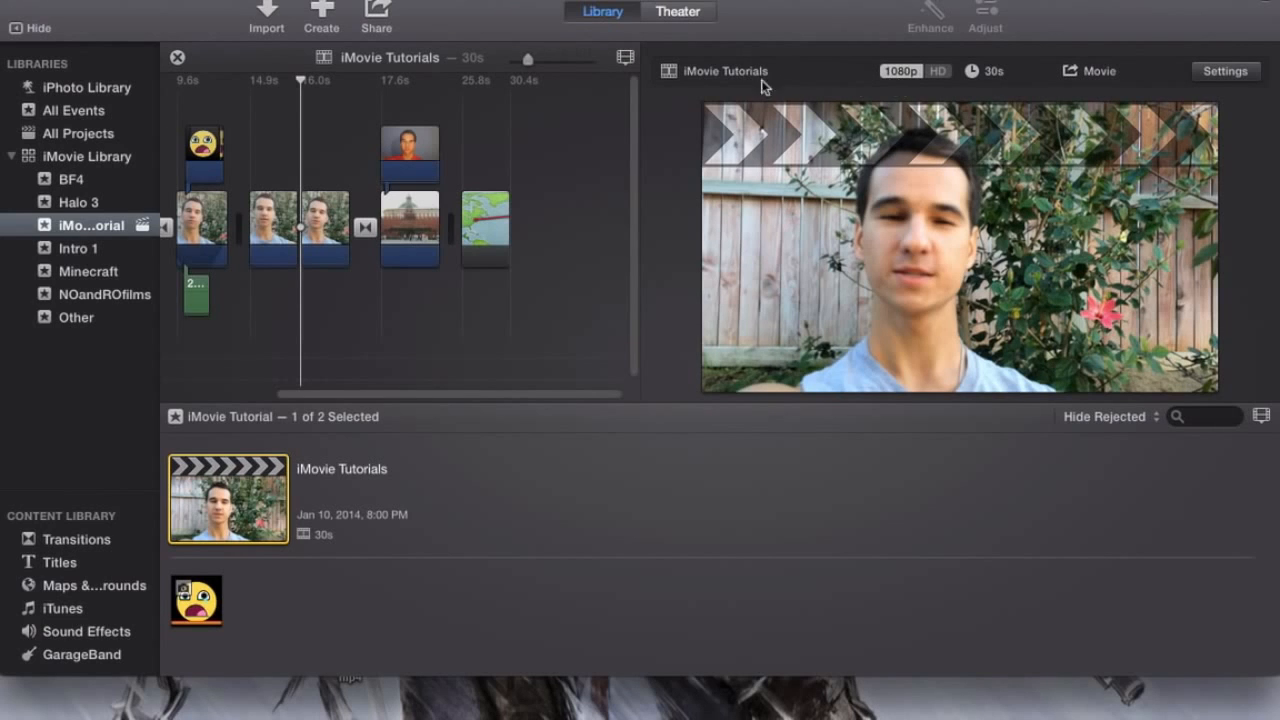
click(1222, 72)
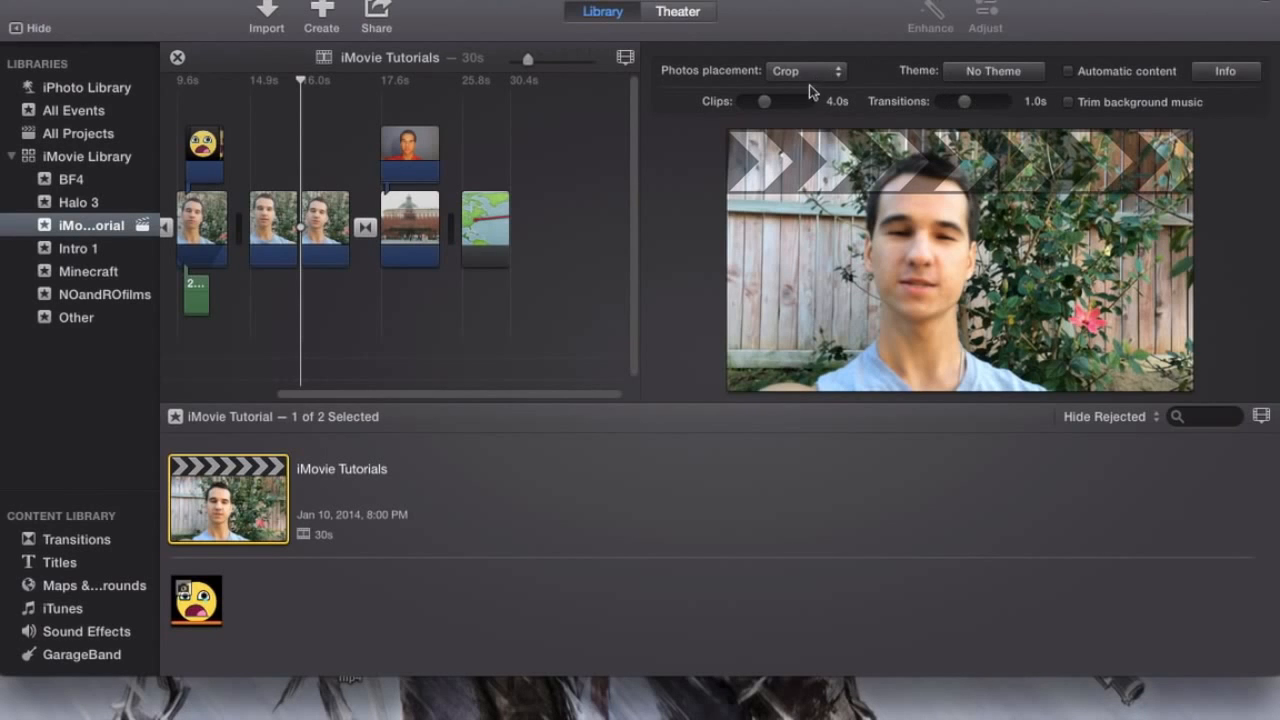
click(1224, 73)
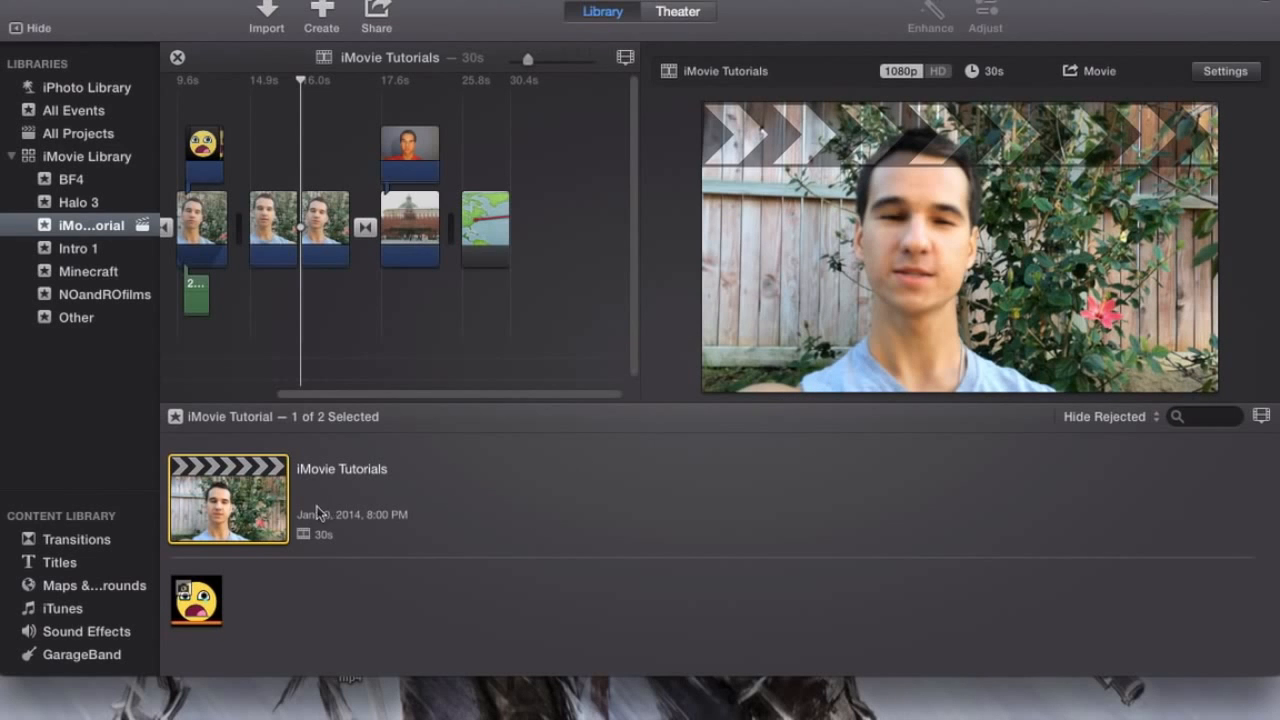
Step: Return to the iMovie Tutorials timeline and preview different points from the opening clip to the clip before 16.0s
click(312, 305)
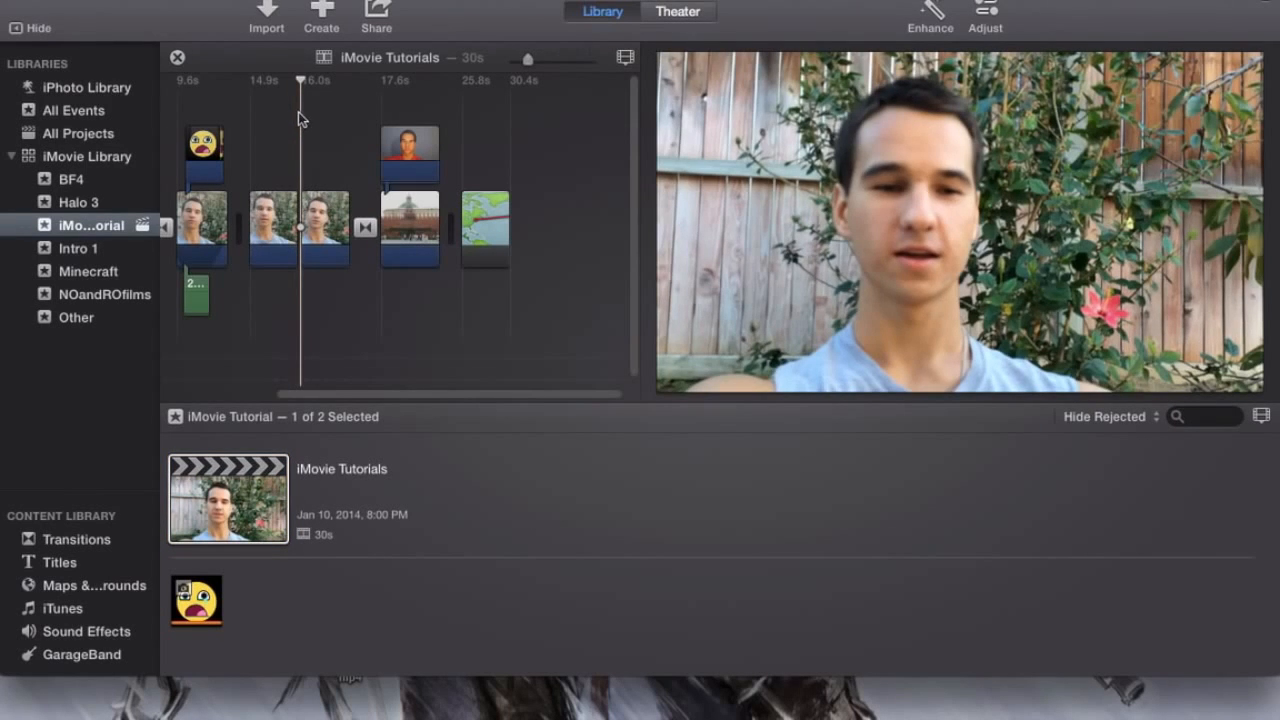
drag(301, 125, 115, 125)
click(289, 127)
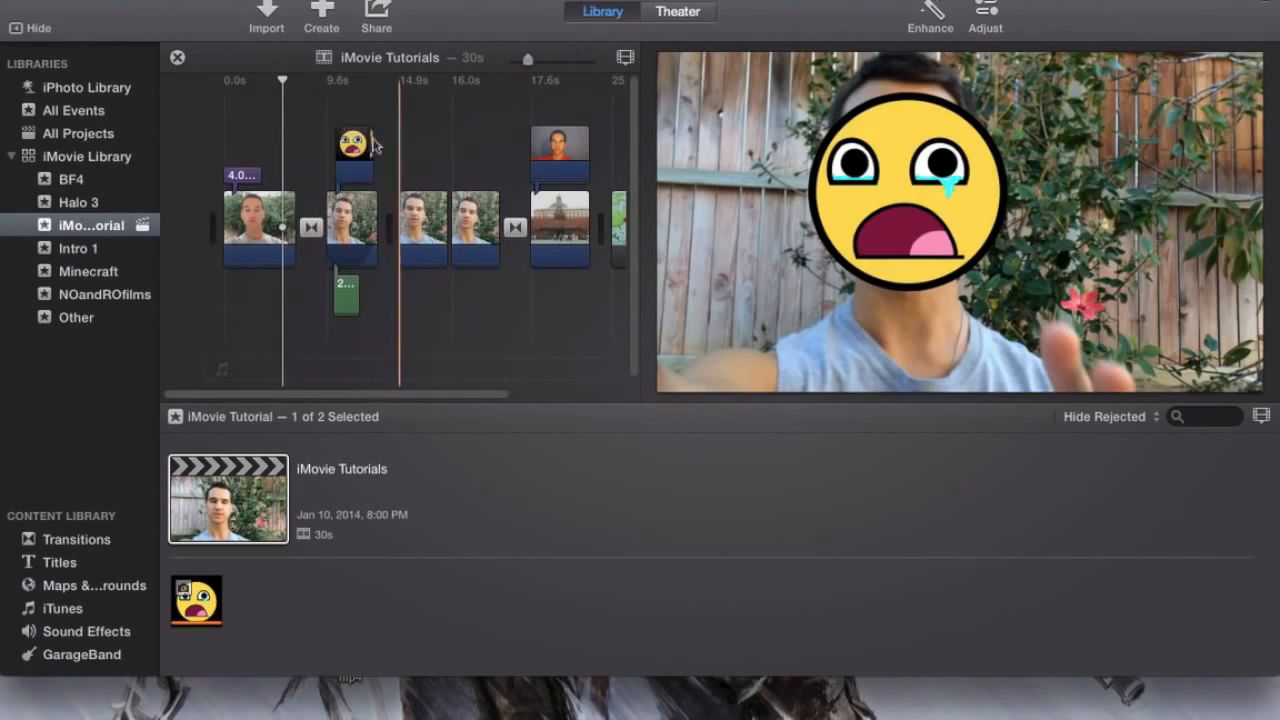
click(444, 172)
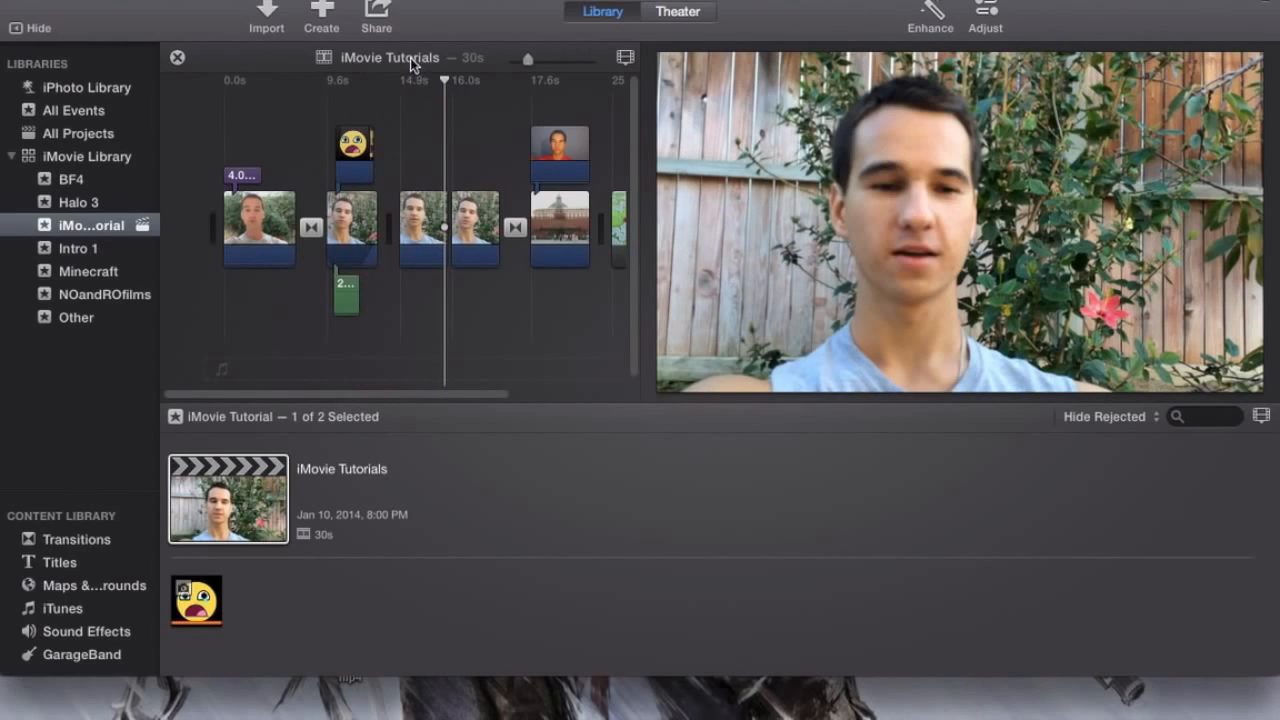
scroll(603, 143, right, 2)
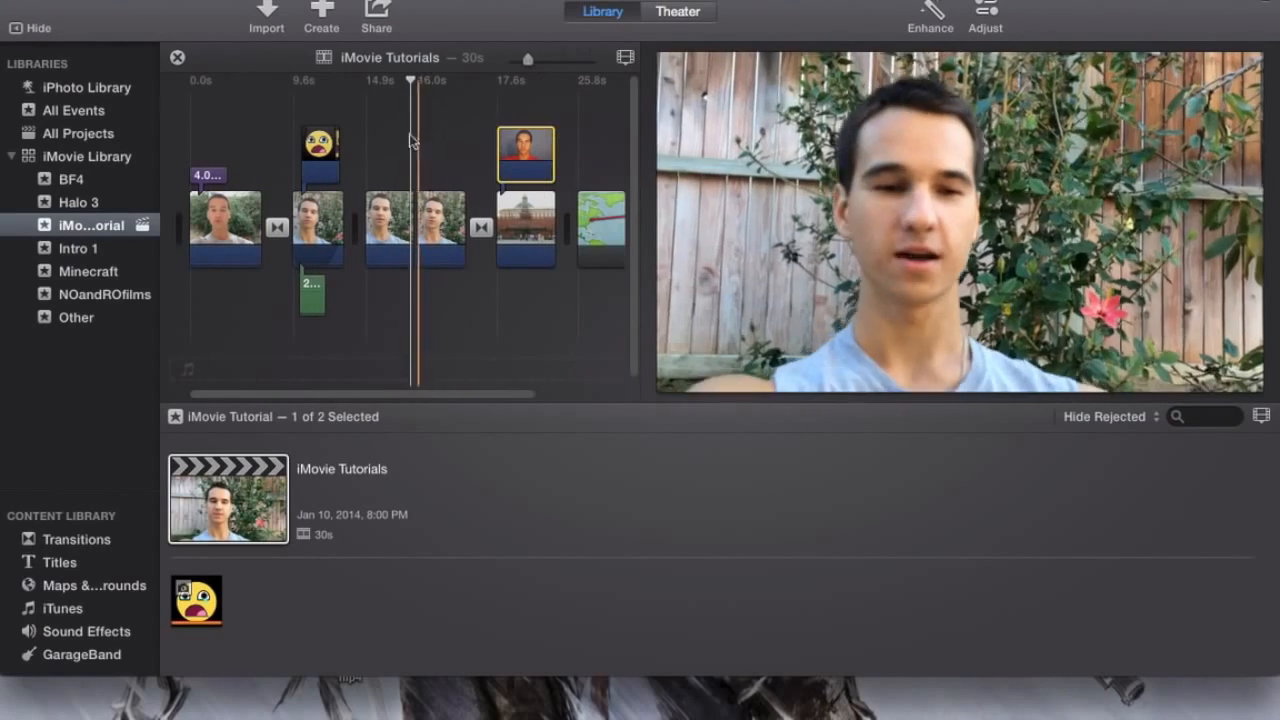
click(406, 152)
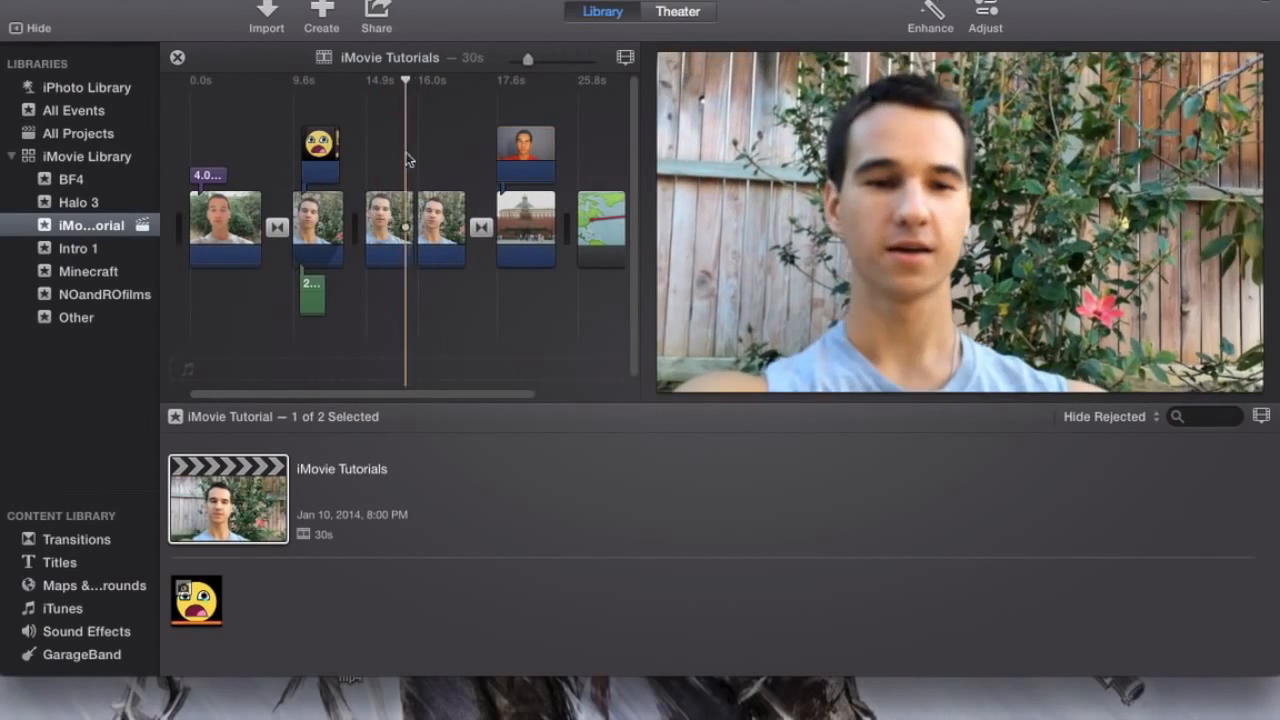
click(408, 151)
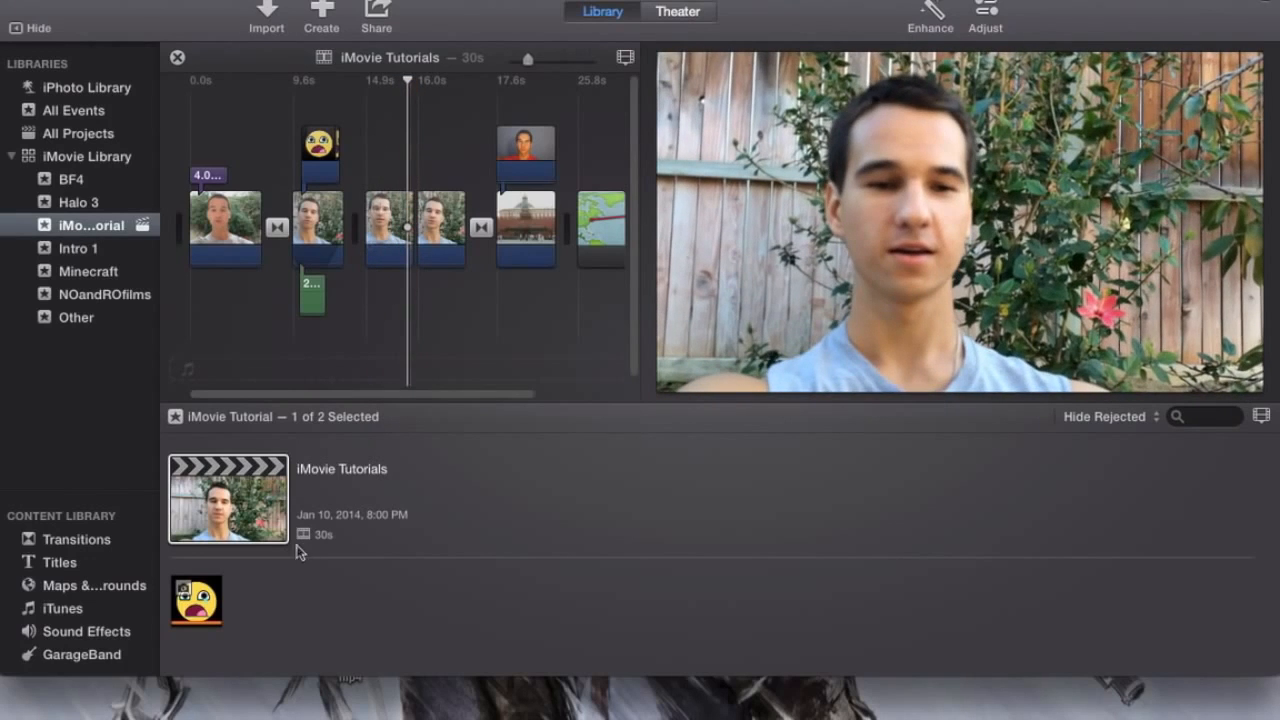
Step: Select the iMovie Tutorials project thumbnail and move the focus back to the timeline around the 14.9s clip
click(236, 510)
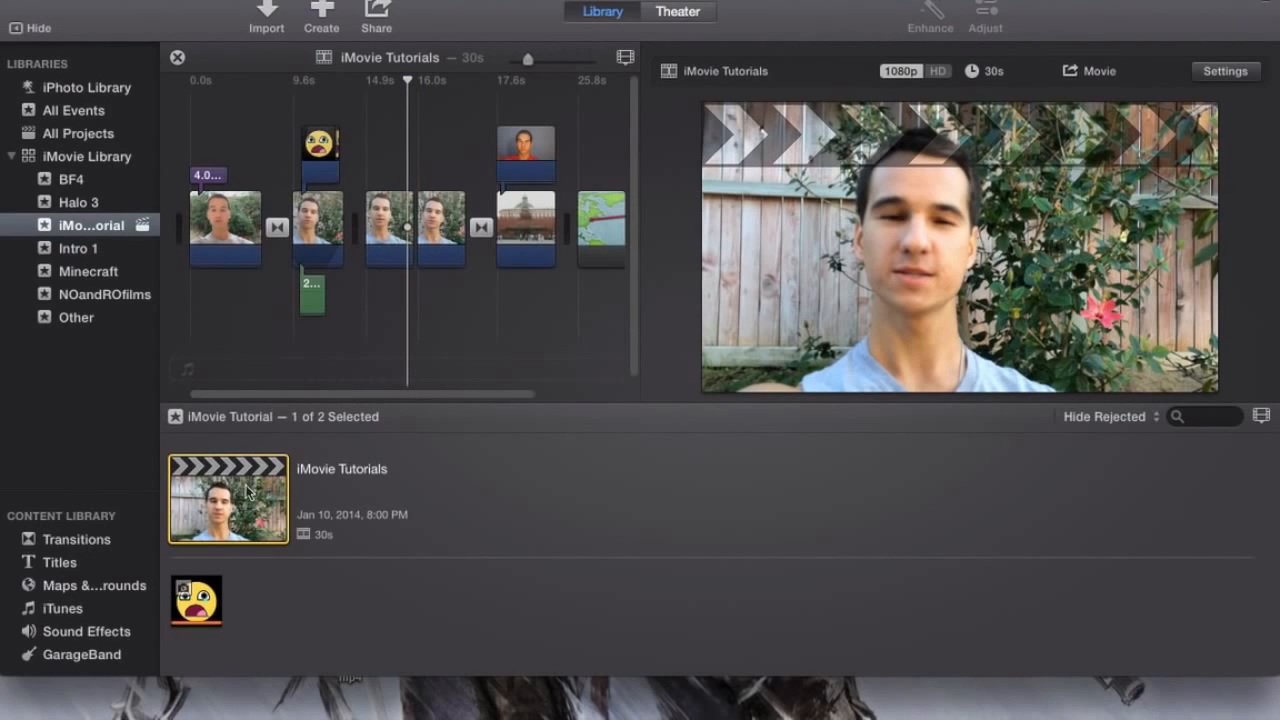
click(422, 123)
click(448, 136)
click(398, 137)
click(432, 138)
click(398, 142)
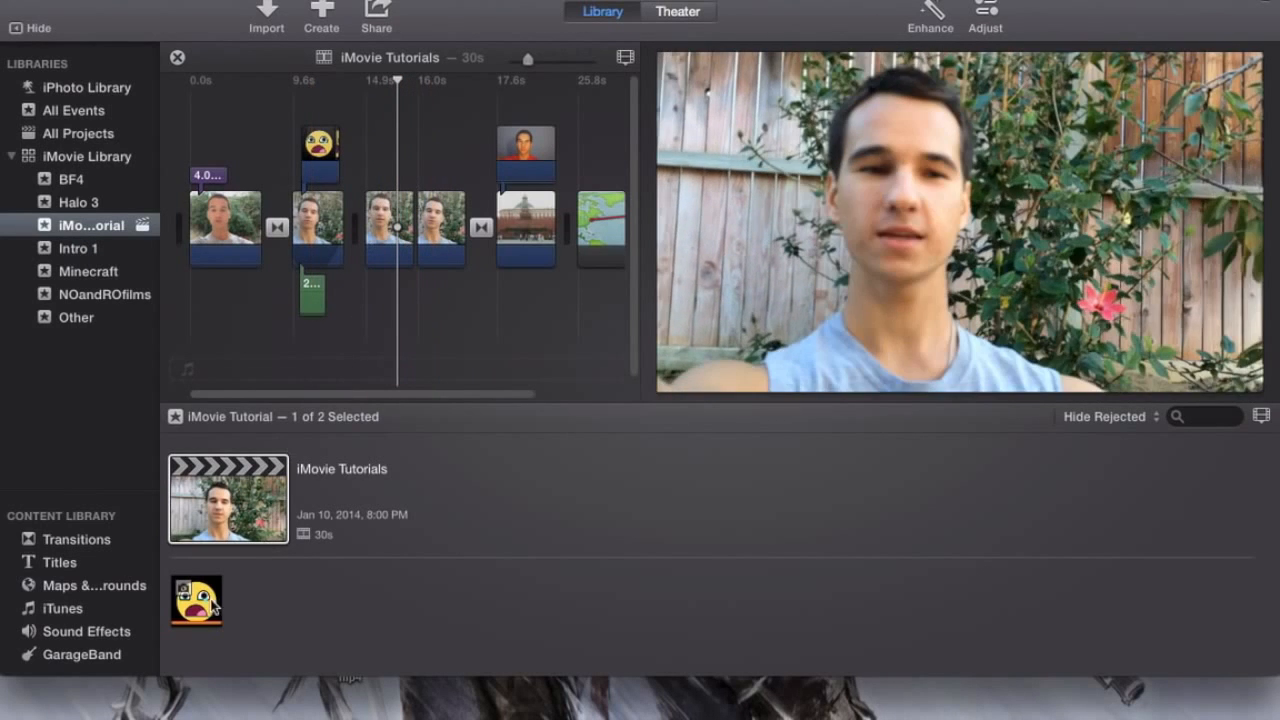
Step: Inspect the file export settings and available sizes for the Sad face copy image, closing them without exporting
click(205, 600)
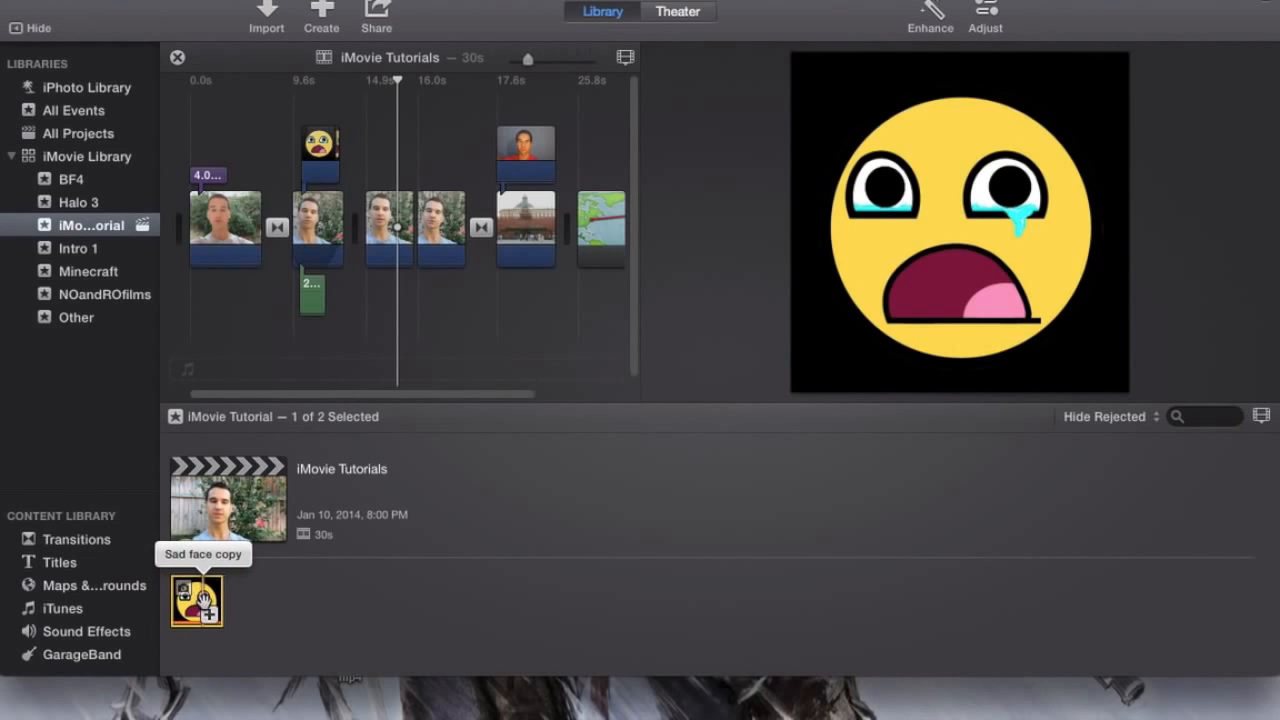
click(375, 12)
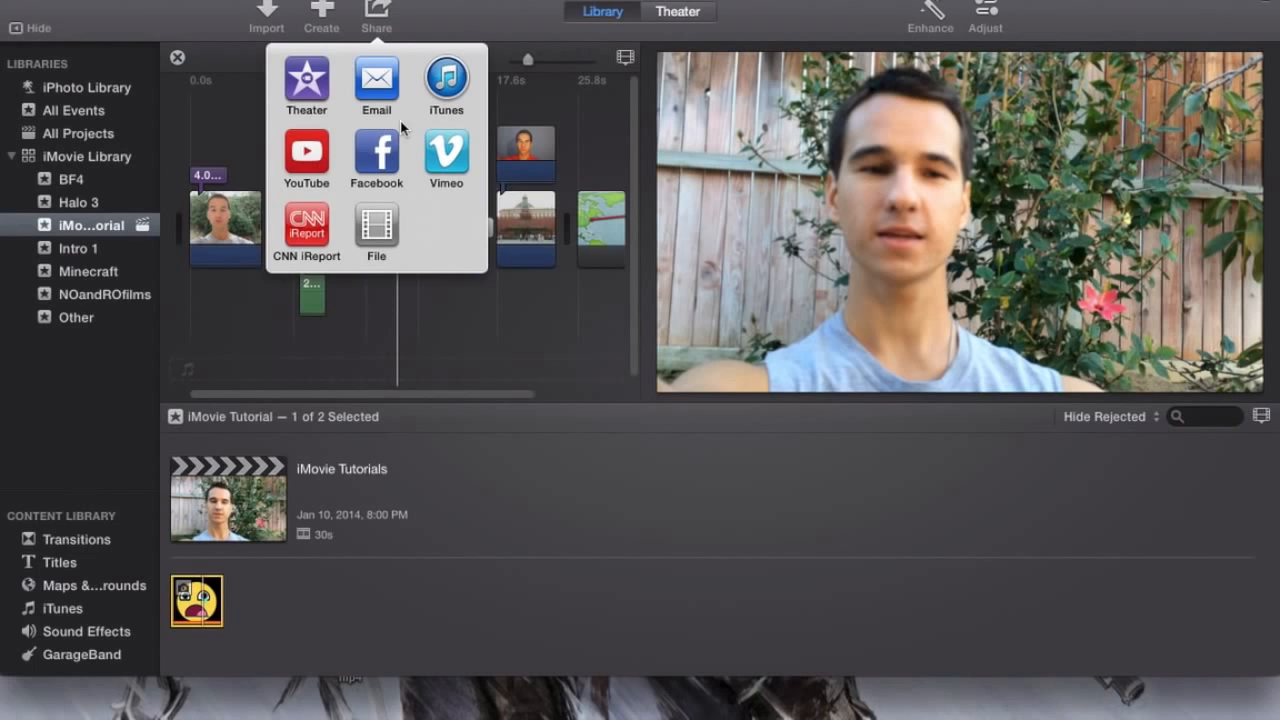
click(383, 226)
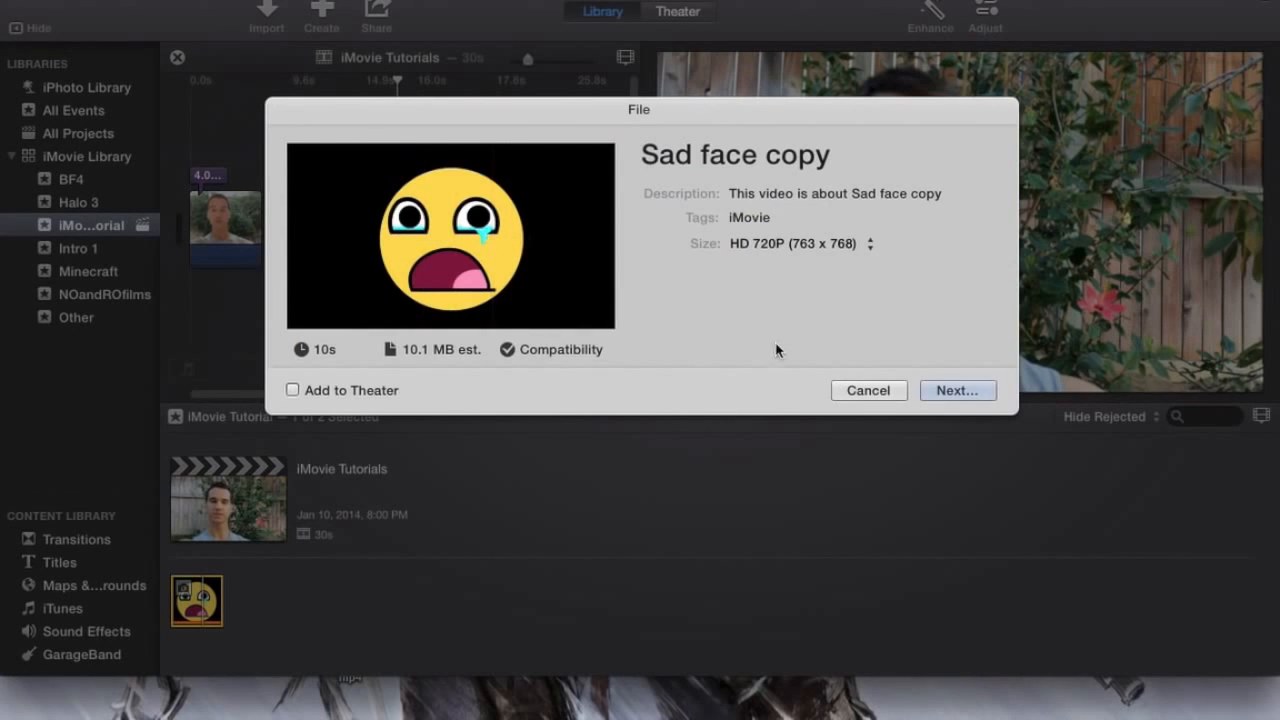
click(868, 390)
click(377, 15)
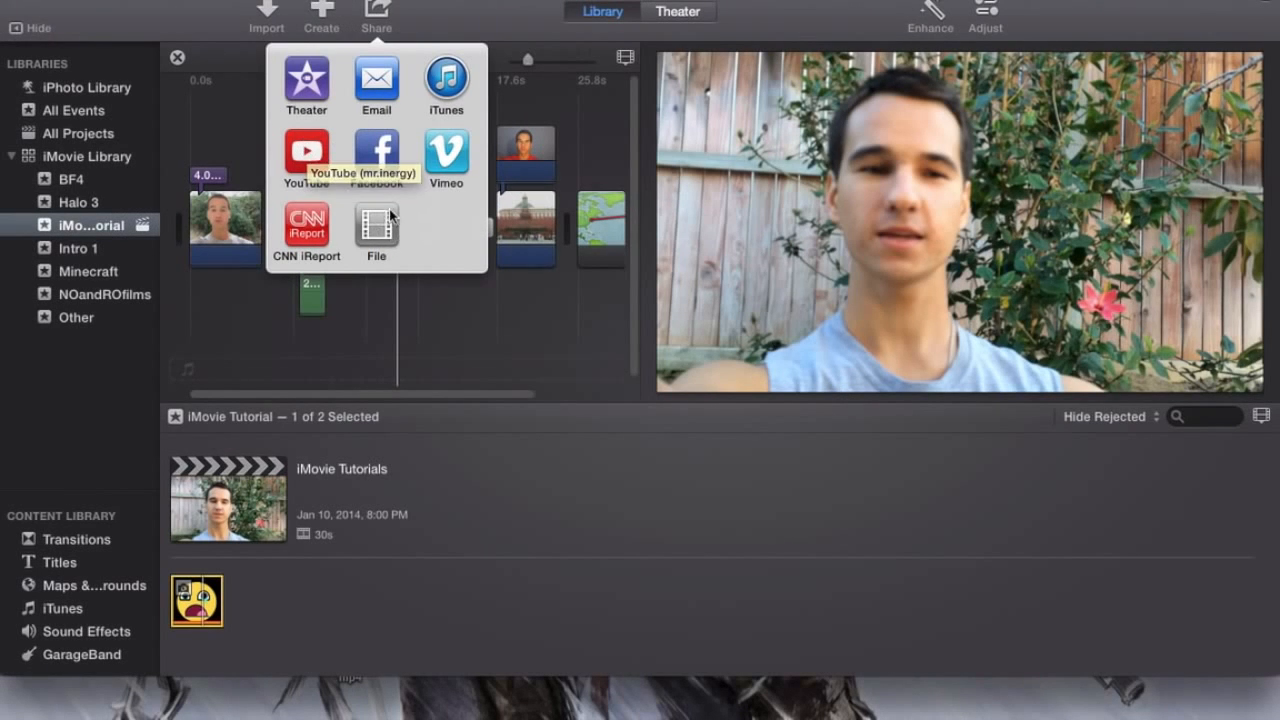
click(380, 229)
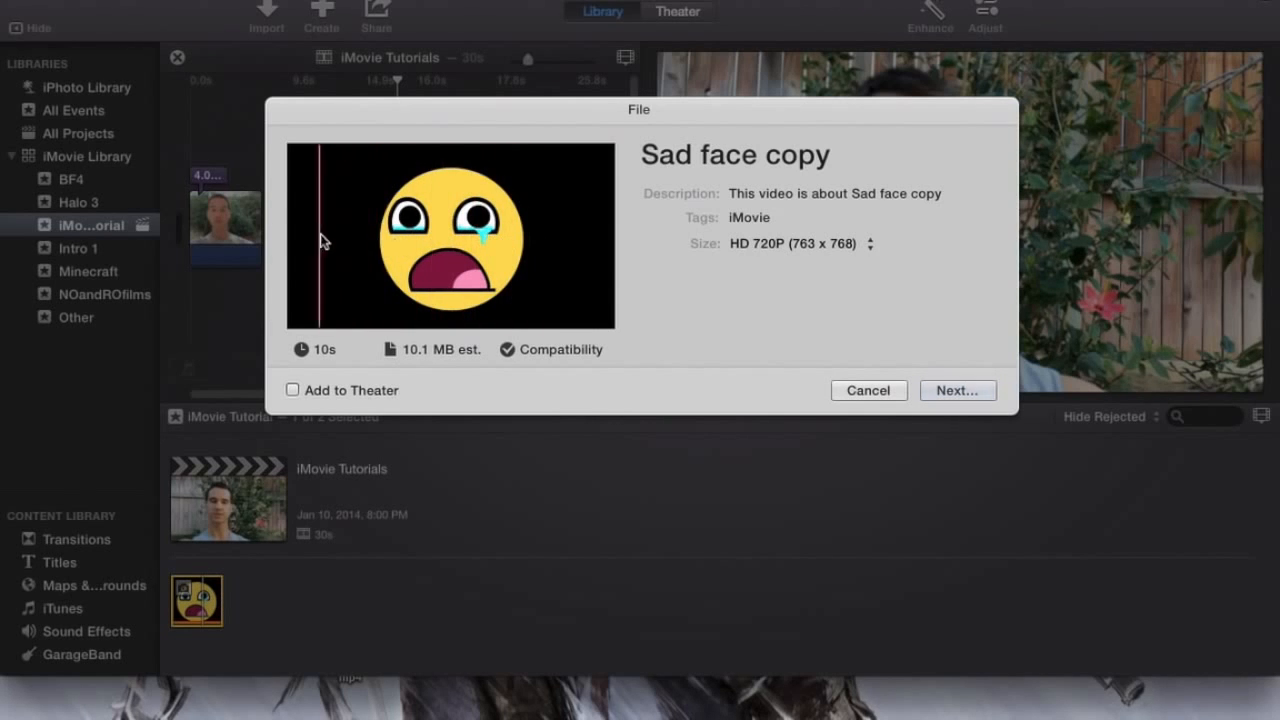
click(831, 256)
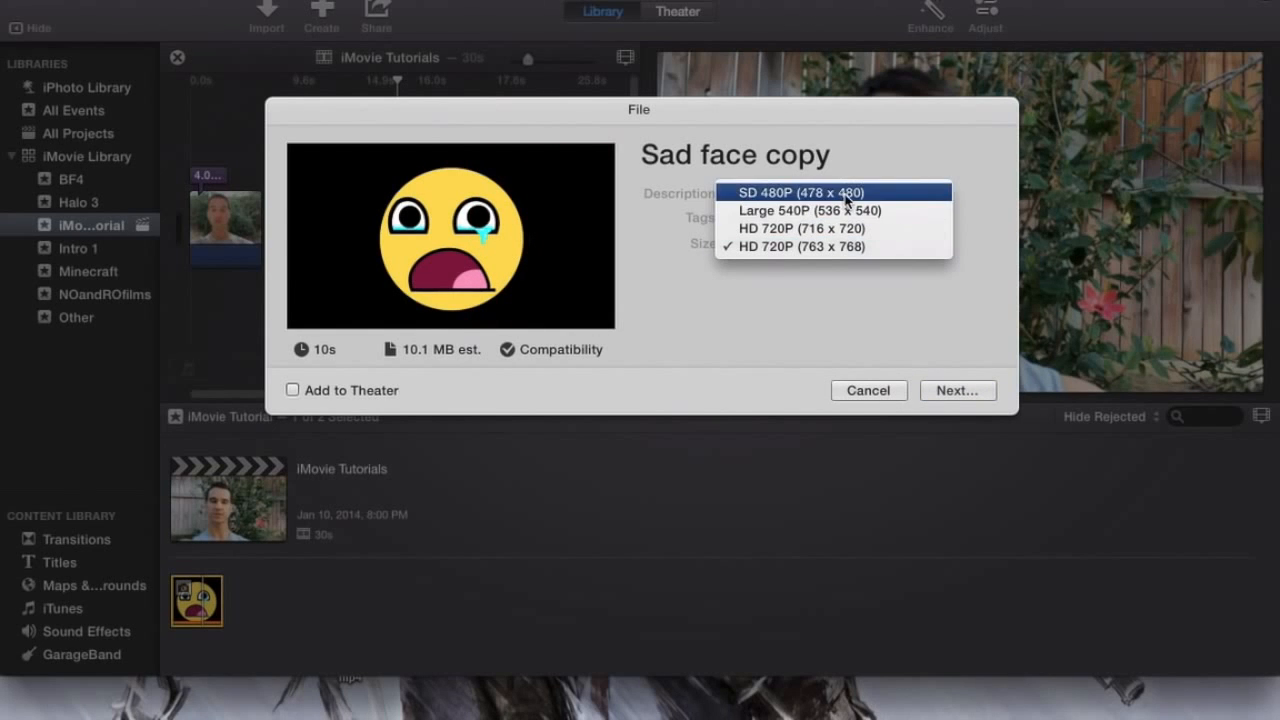
click(880, 390)
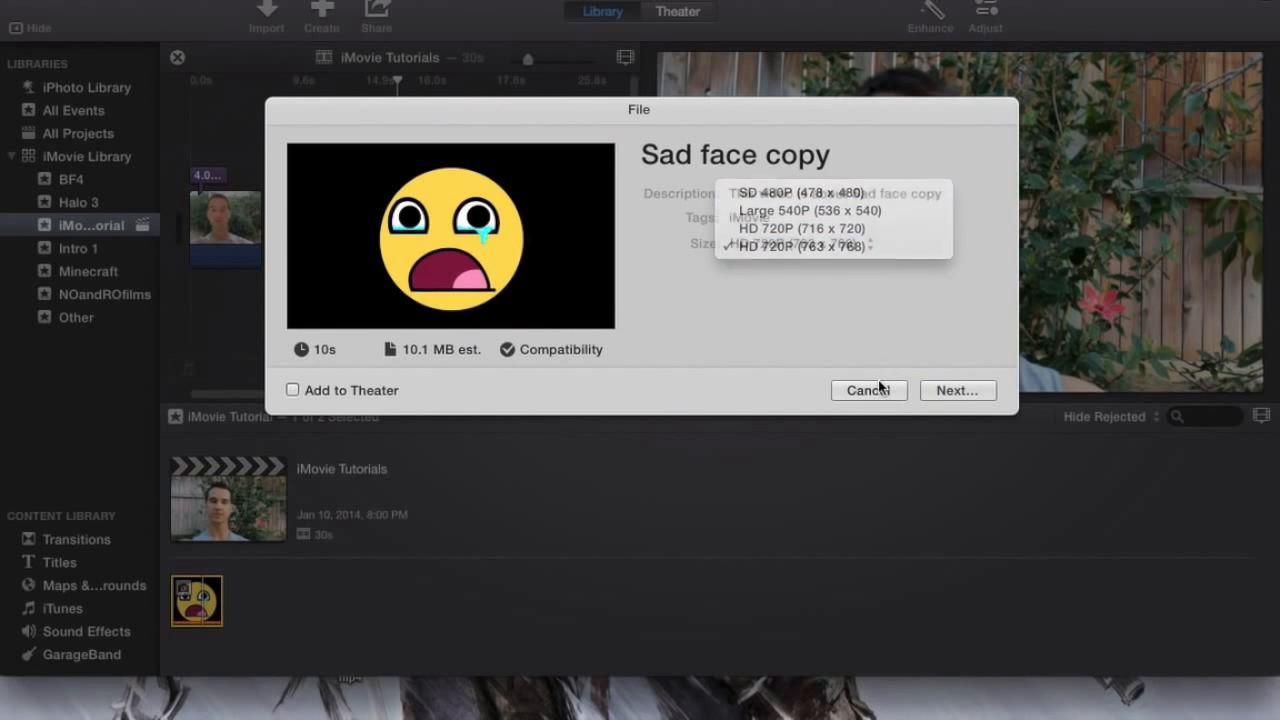
click(872, 395)
Step: Make the iMovie Tutorials timeline the export source and open the file export settings for the whole movie
click(460, 309)
drag(389, 117, 534, 306)
click(538, 317)
click(403, 136)
click(267, 481)
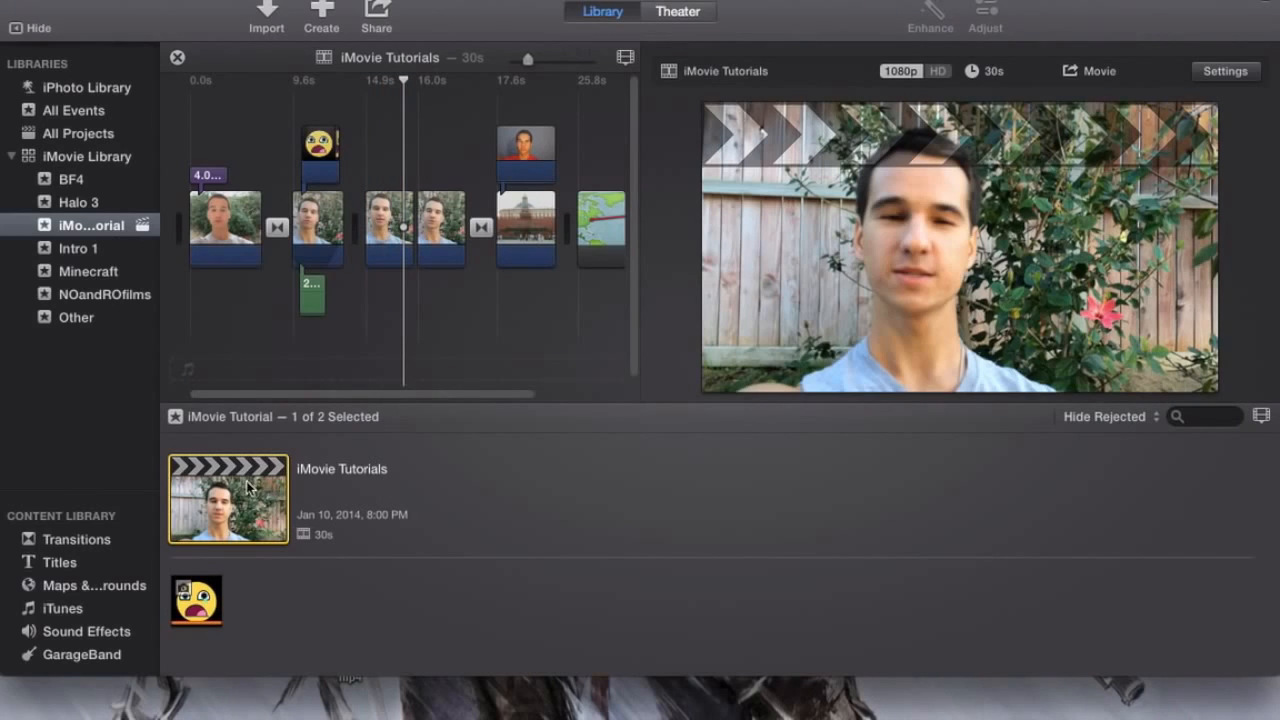
drag(437, 394, 363, 394)
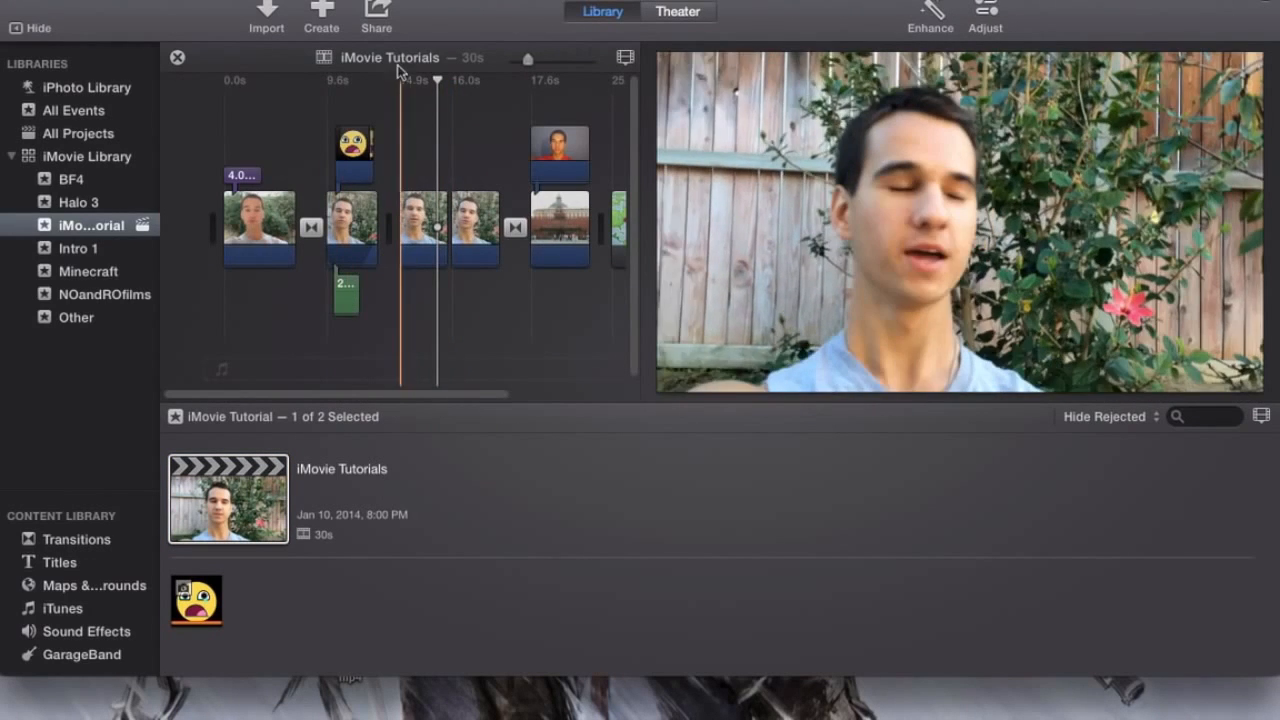
click(377, 15)
click(378, 226)
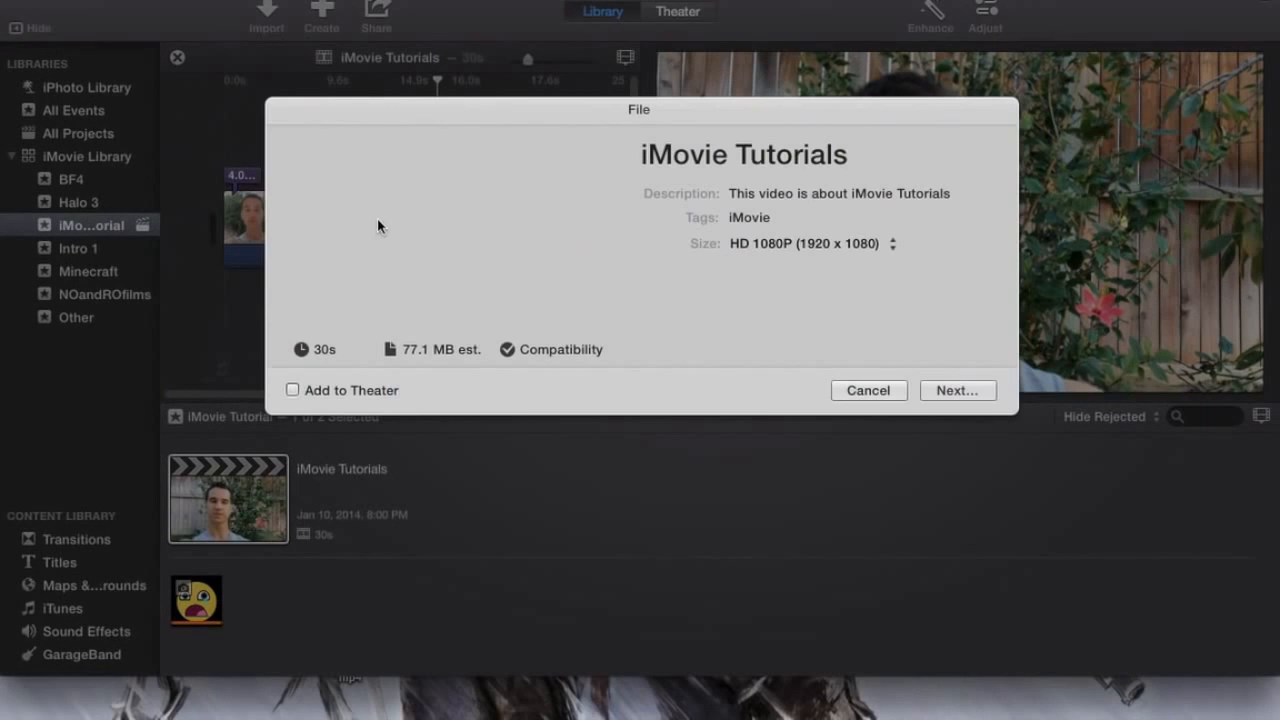
Step: Try the Large 540P (960 x 540) and HD 1080P (1920 x 1080) export sizes, checking the estimated file size
click(642, 155)
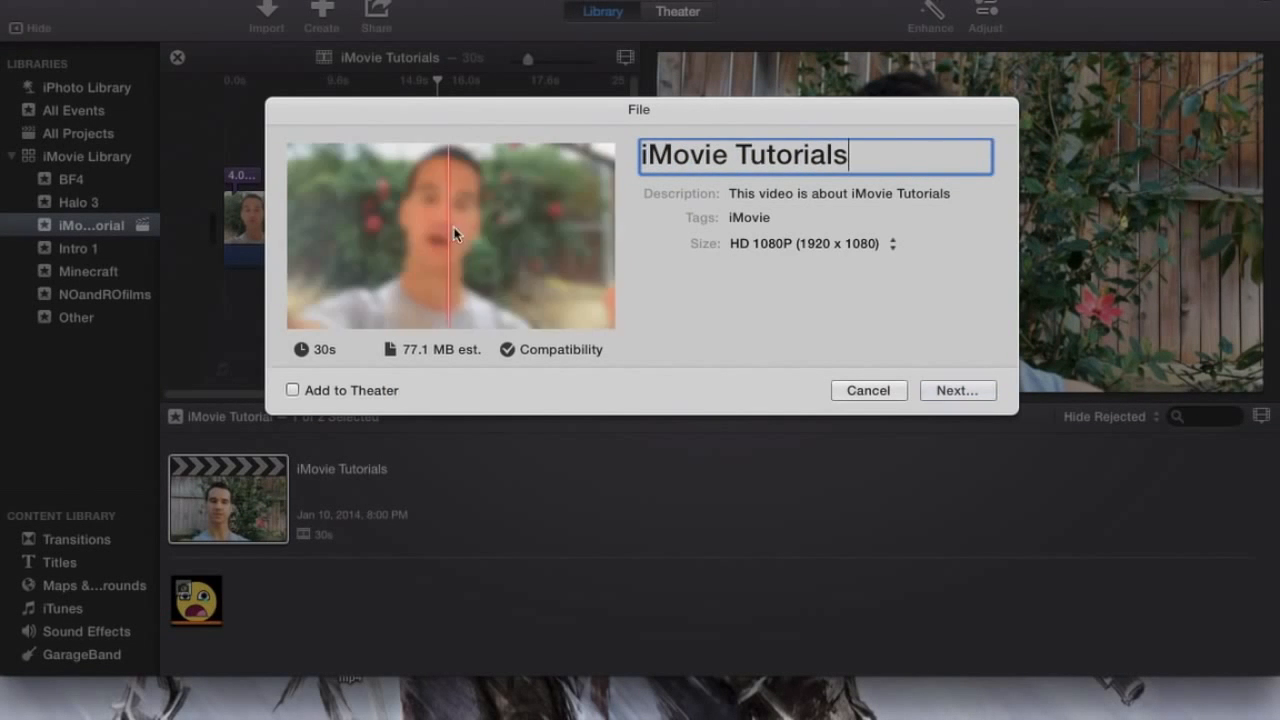
click(324, 354)
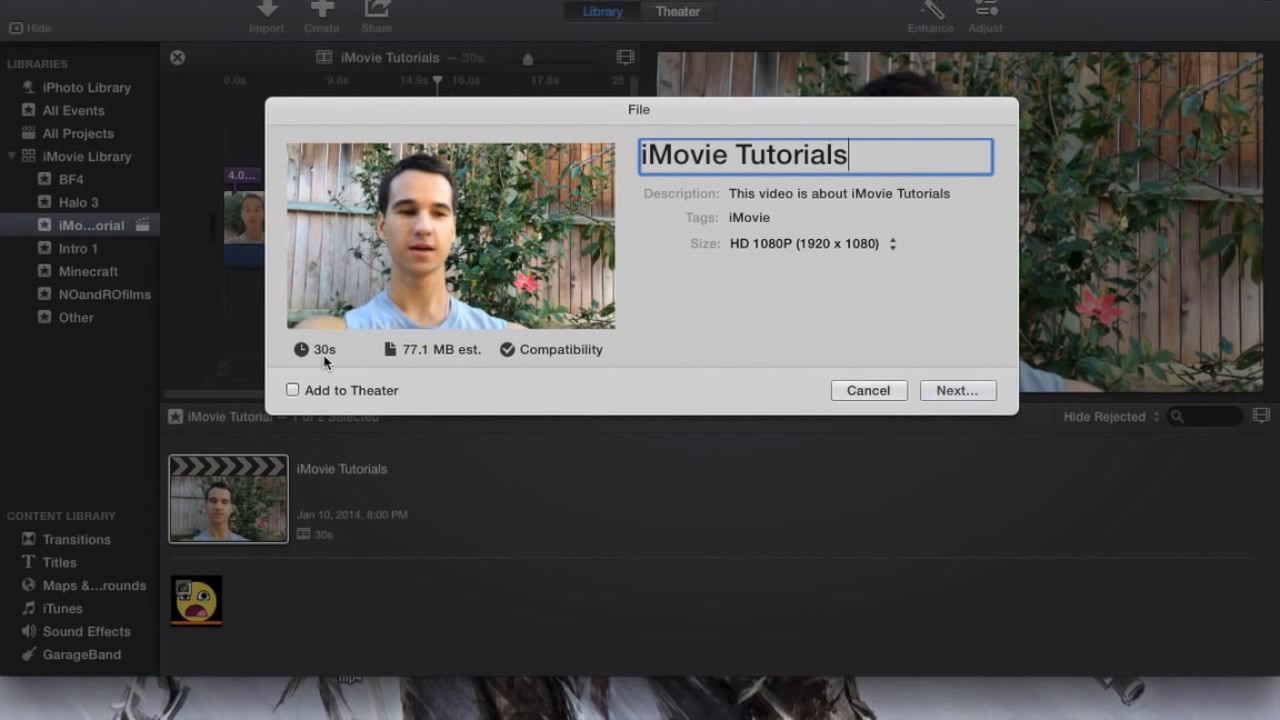
click(416, 350)
click(830, 244)
click(836, 212)
click(430, 355)
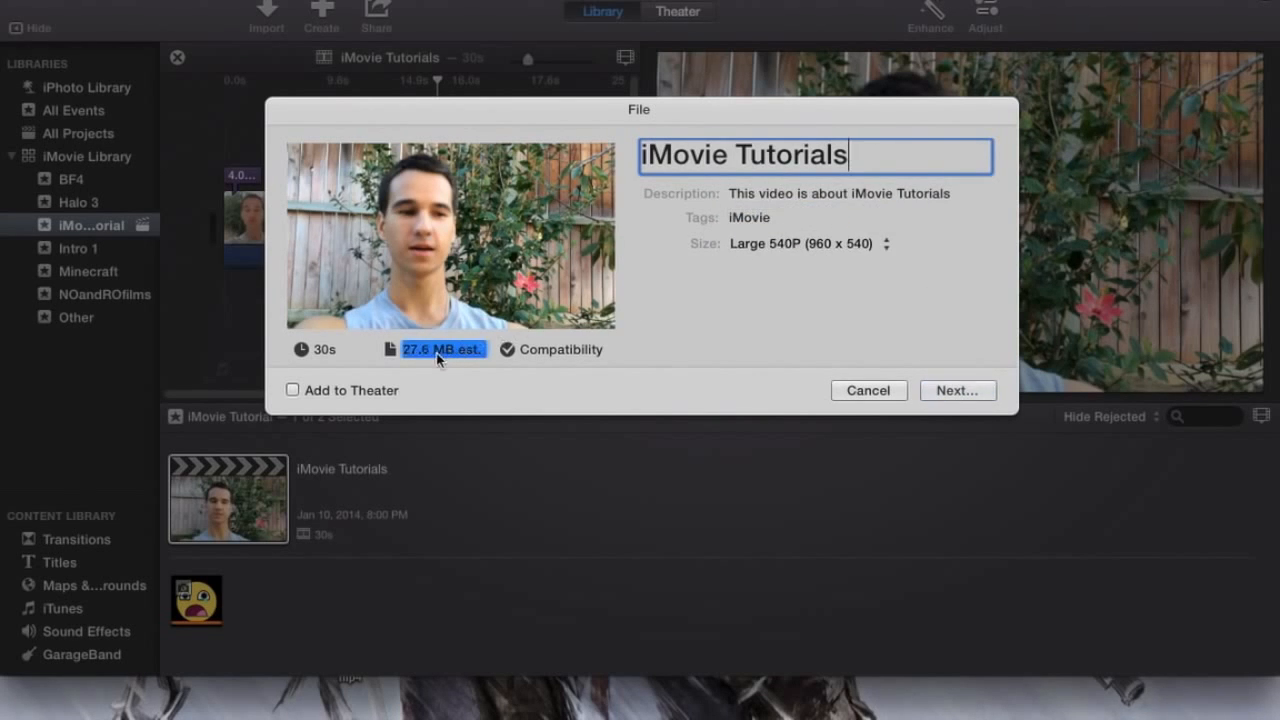
click(760, 246)
click(800, 281)
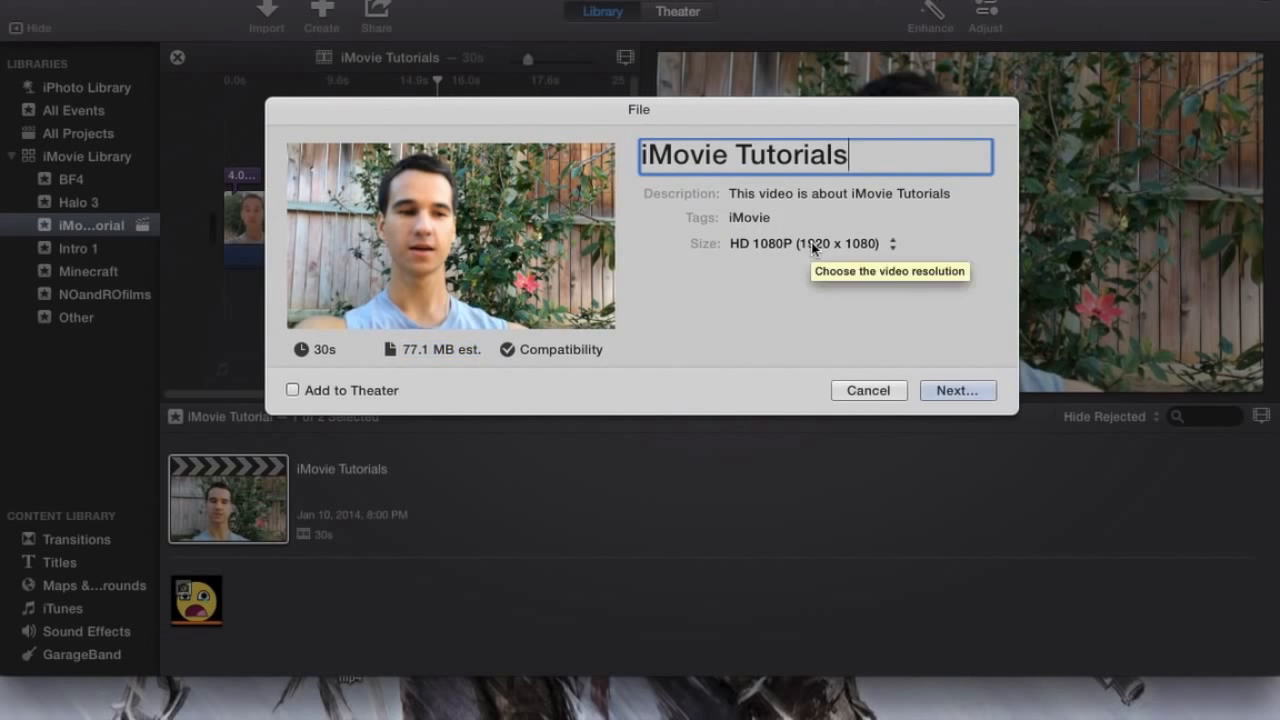
Step: Set the export size to HD 720P (1280 x 720) and proceed to choosing the file name and save location
click(810, 246)
click(827, 229)
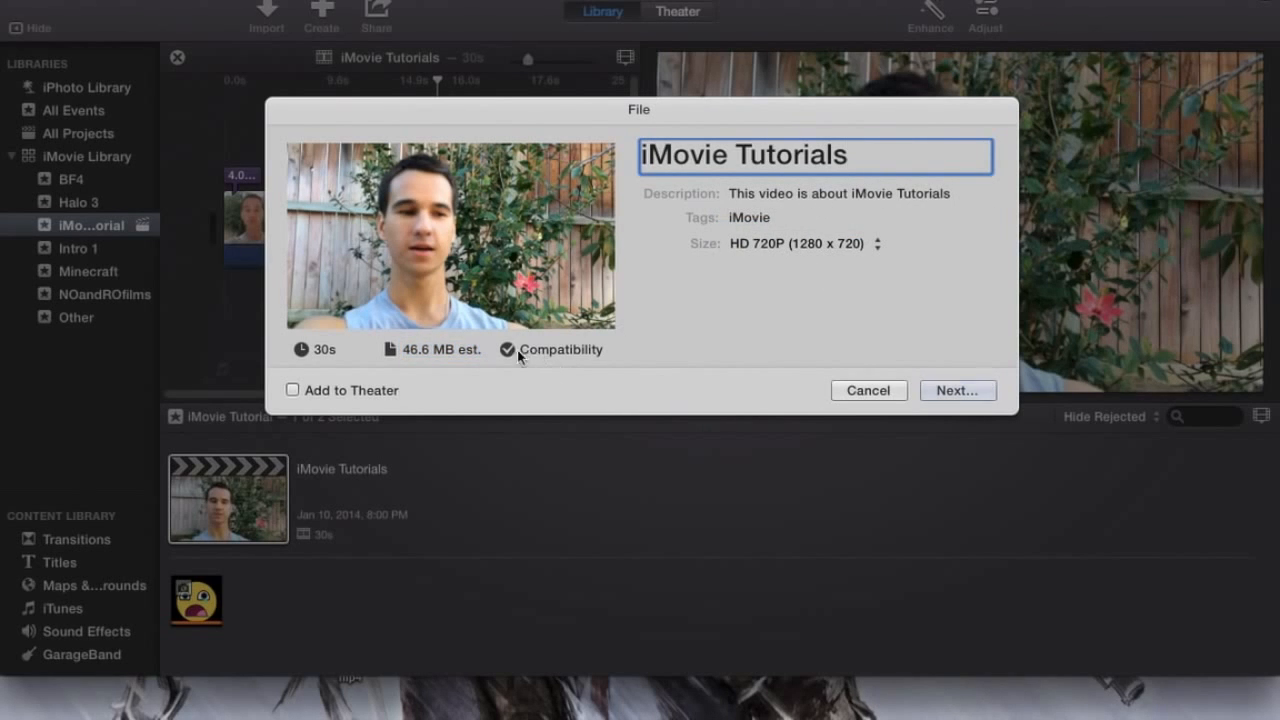
mouse_move(513, 351)
click(958, 391)
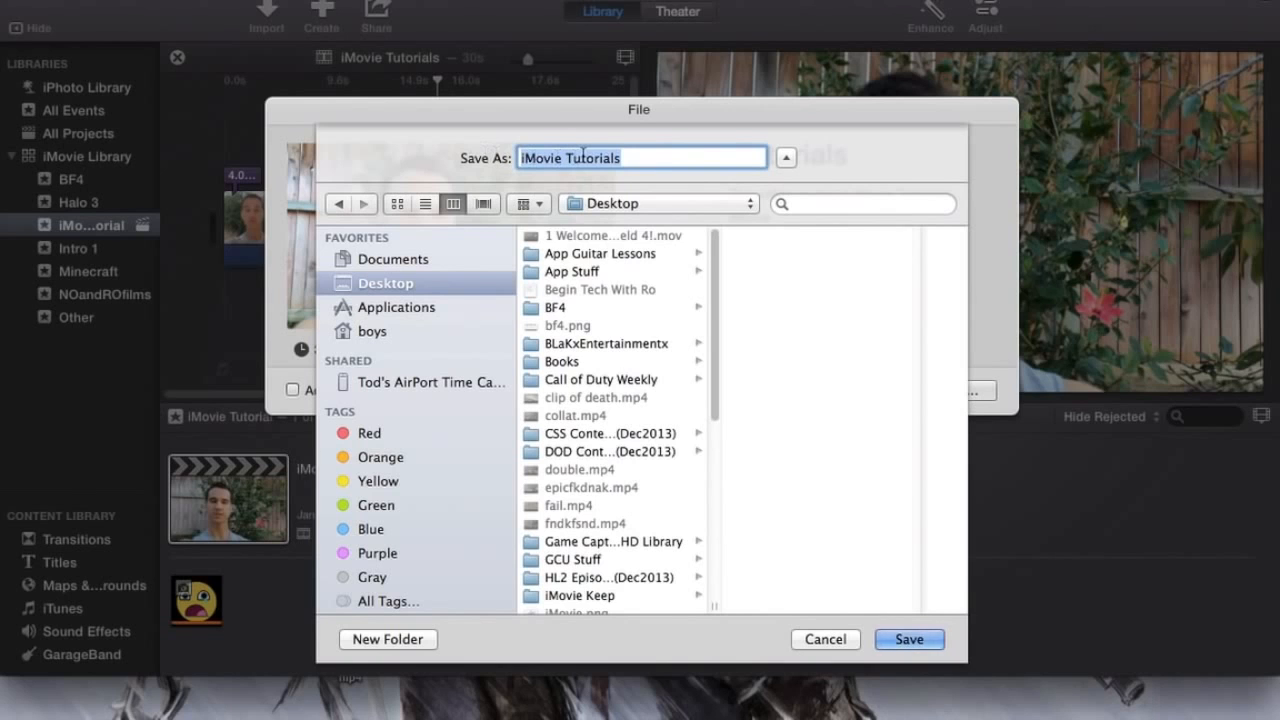
Step: Save the export as iMovie Tutorials on the Desktop and uncover the new file by moving the iMovie window aside
click(723, 157)
click(908, 640)
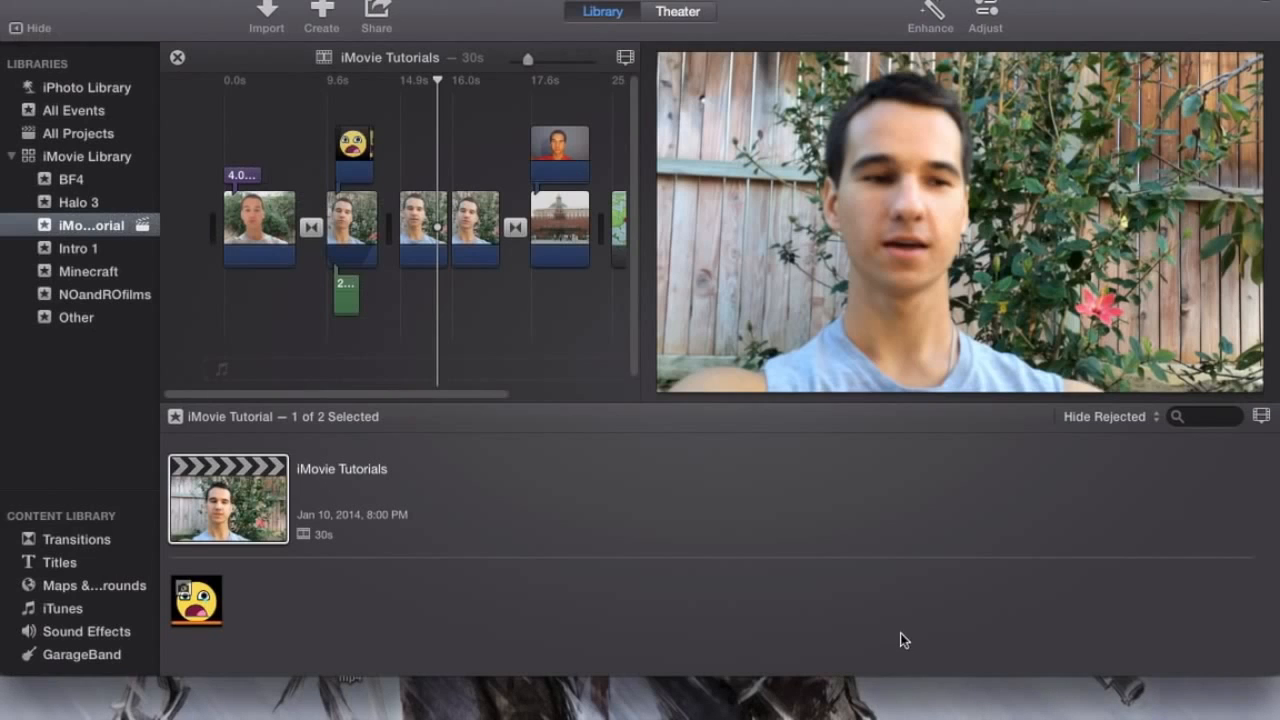
drag(845, 10, 779, 8)
click(1244, 457)
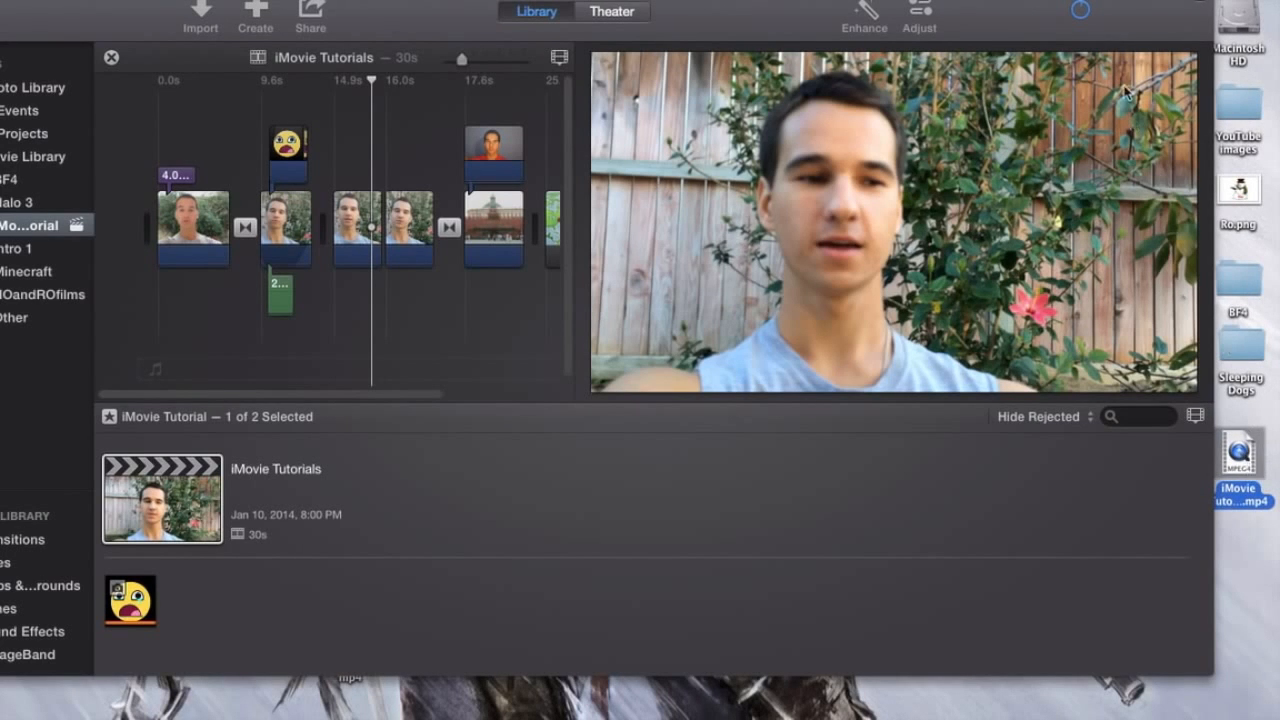
Step: Check the processing status and remaining time of the iMovie Tutorials export
click(1081, 12)
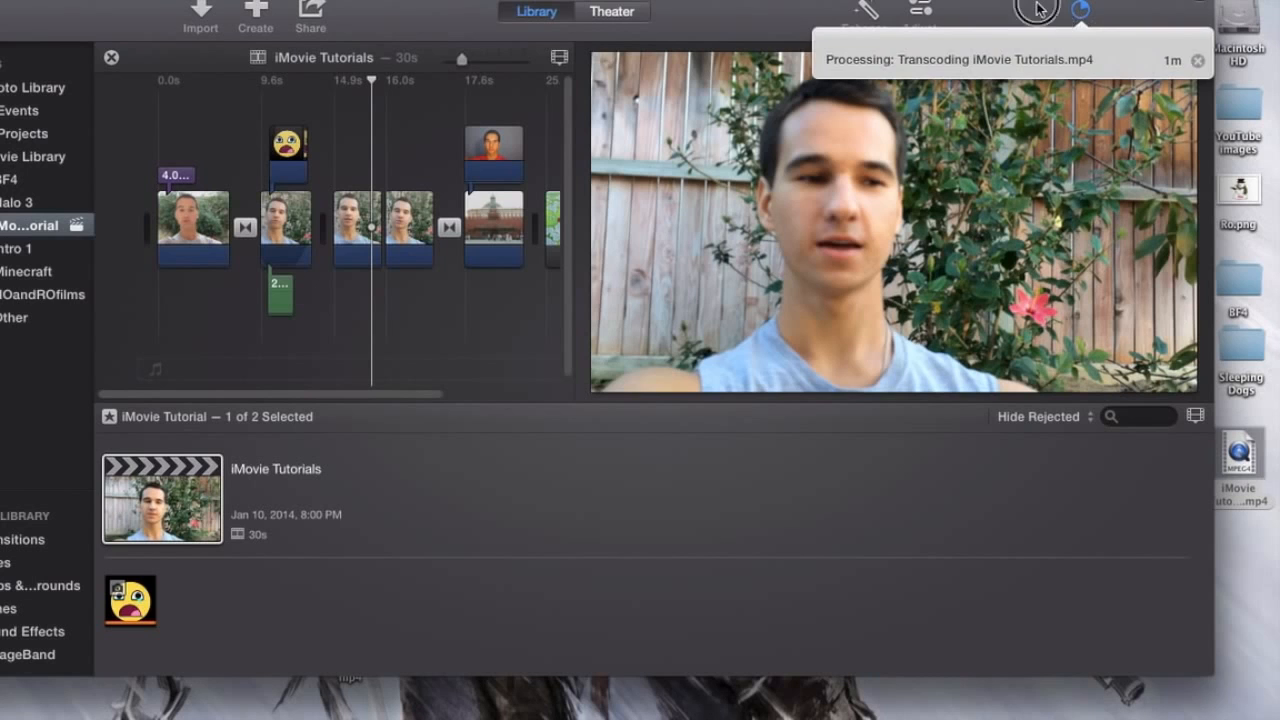
click(1037, 8)
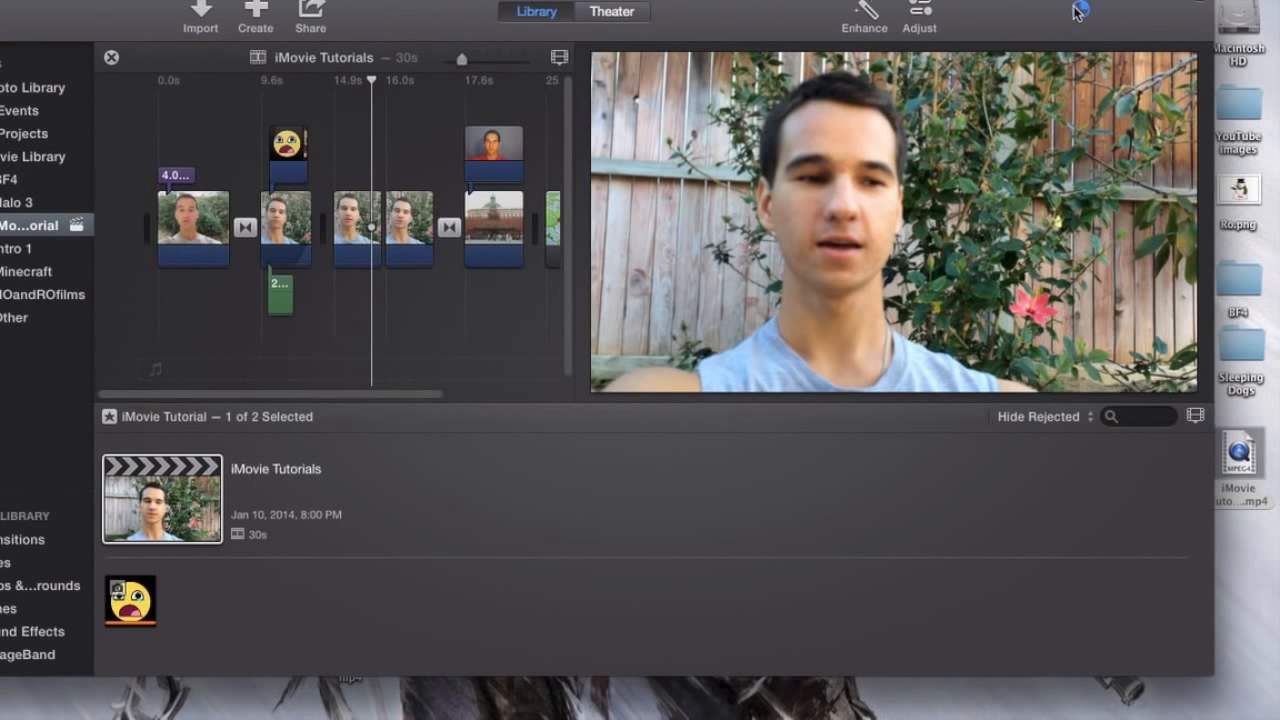
mouse_move(756, 2)
mouse_down()
mouse_move(806, 0)
mouse_move(778, 0)
mouse_up()
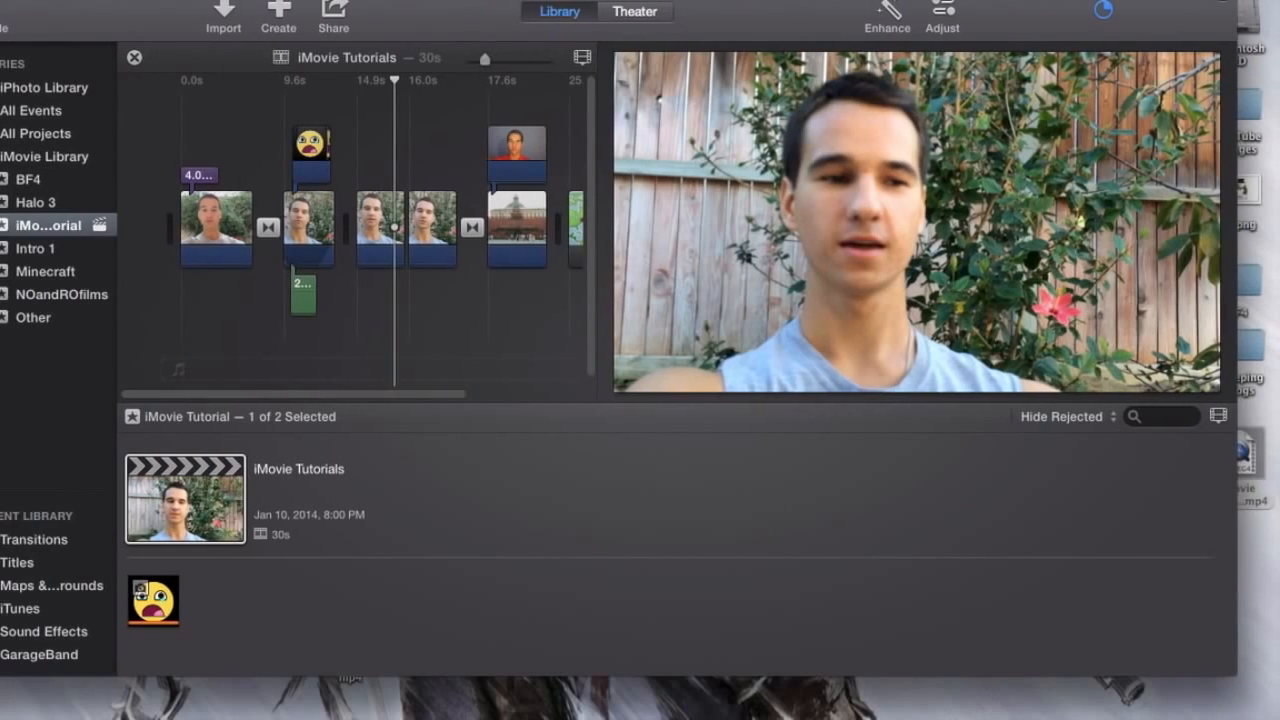
click(408, 141)
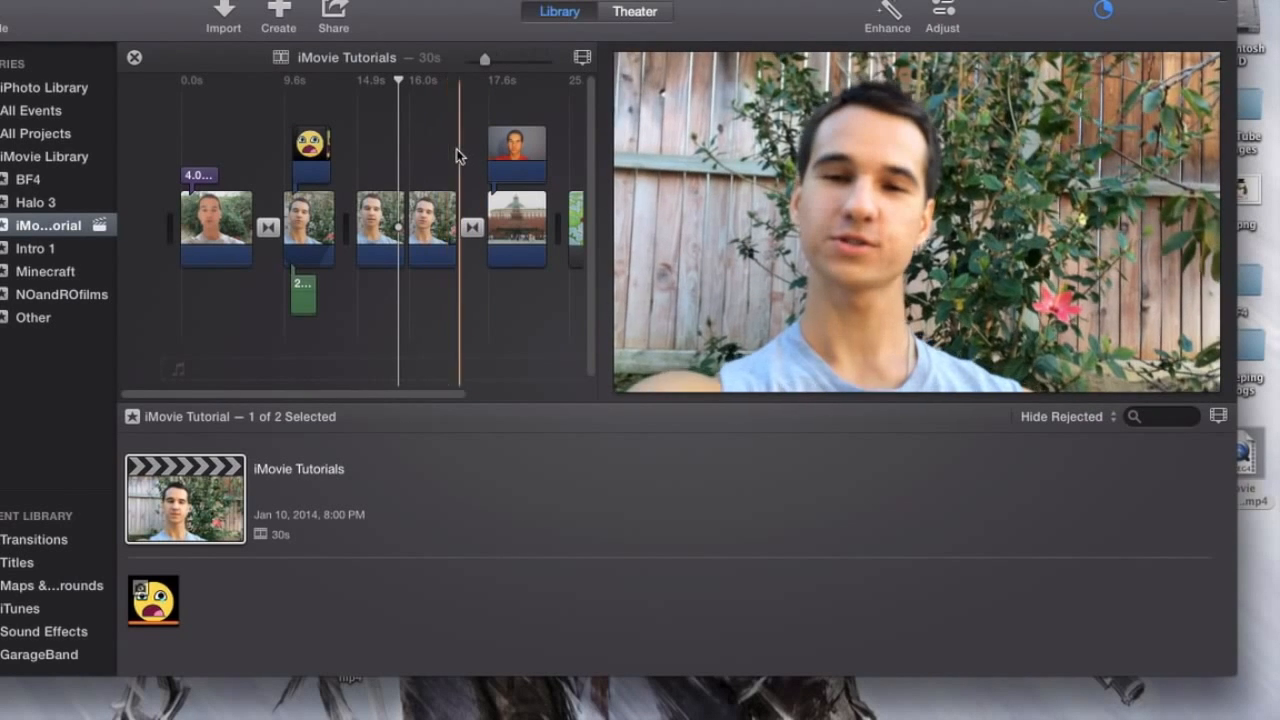
click(460, 155)
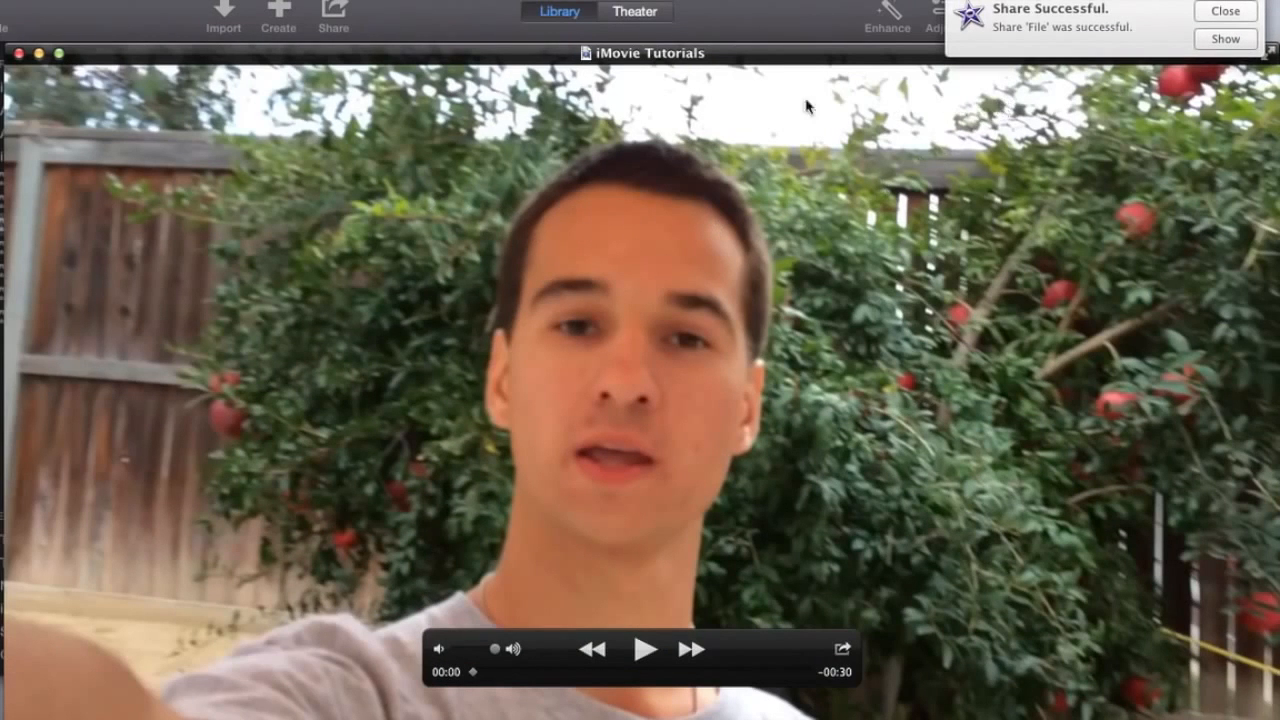
Step: Dismiss the export notification and close the player window showing the exported iMovie Tutorials video
click(1226, 12)
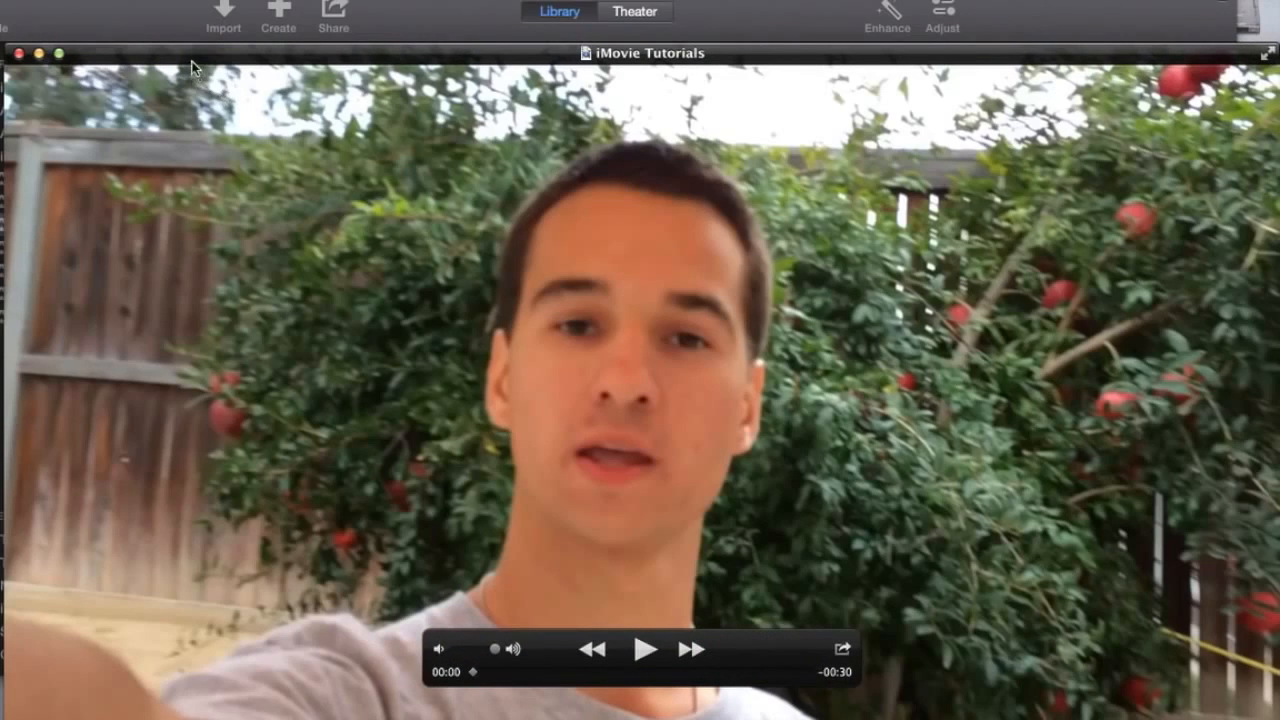
drag(183, 51, 194, 2)
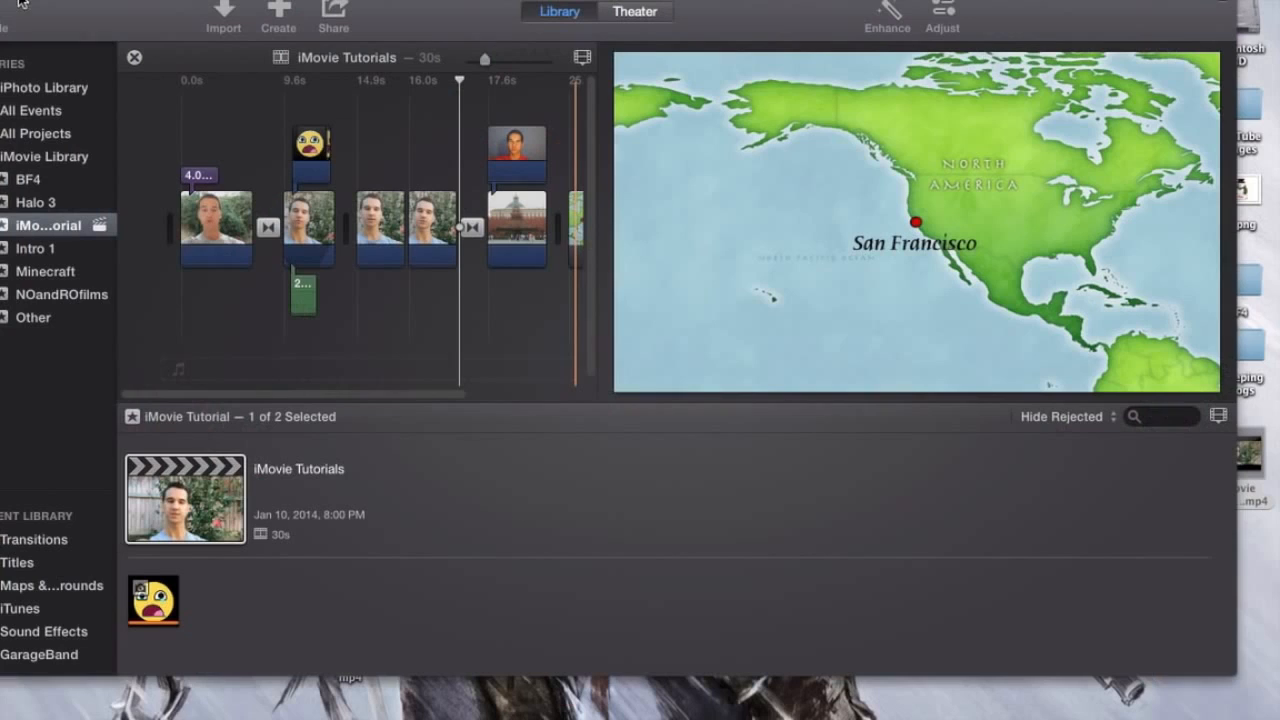
click(24, 6)
Step: Uncover the desktop and locate the exported iMovie Tutorials.mp4 file
click(1248, 454)
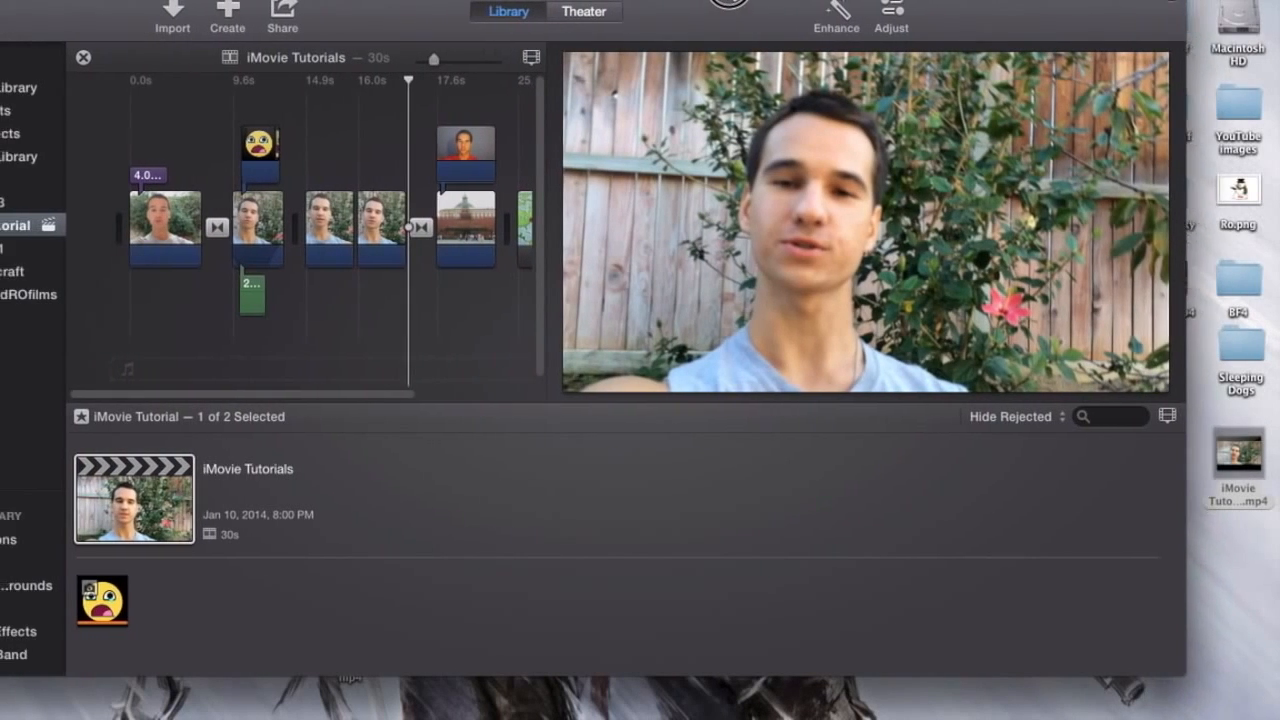
click(1258, 470)
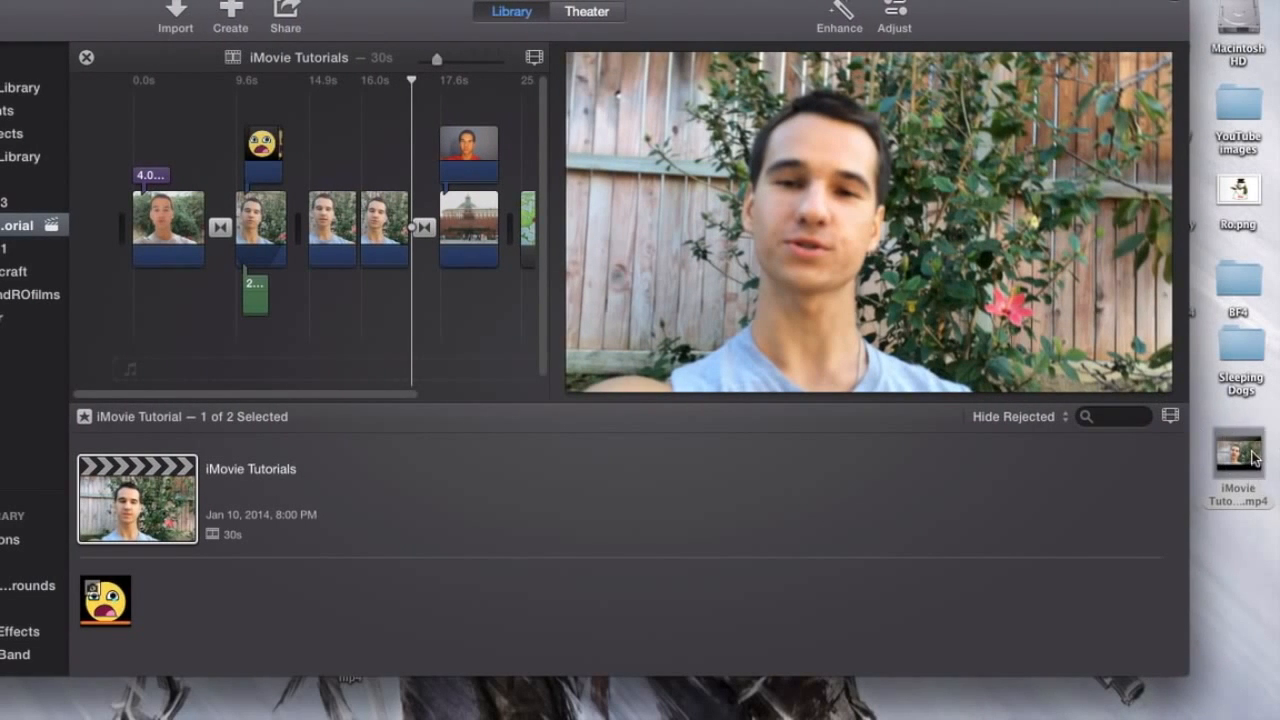
click(1208, 413)
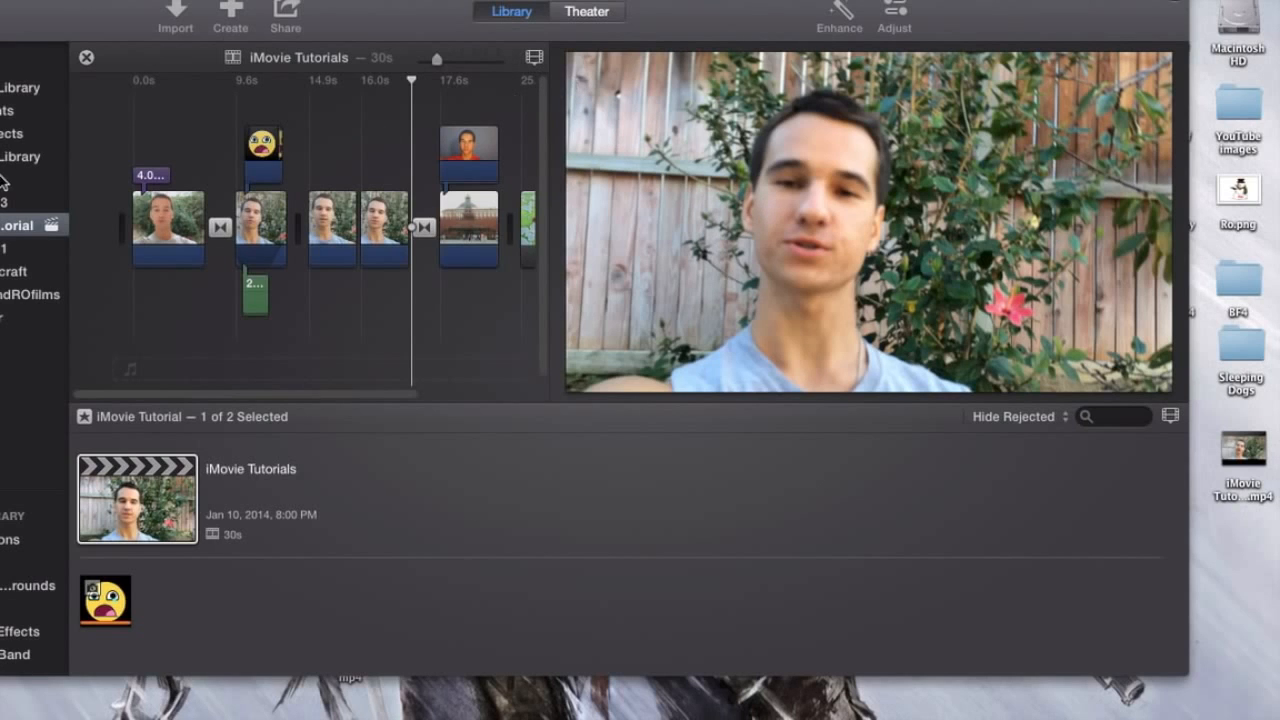
Step: Switch to Chrome and open the YouTube upload page from the NOandROfilms channel
mouse_move(10, 199)
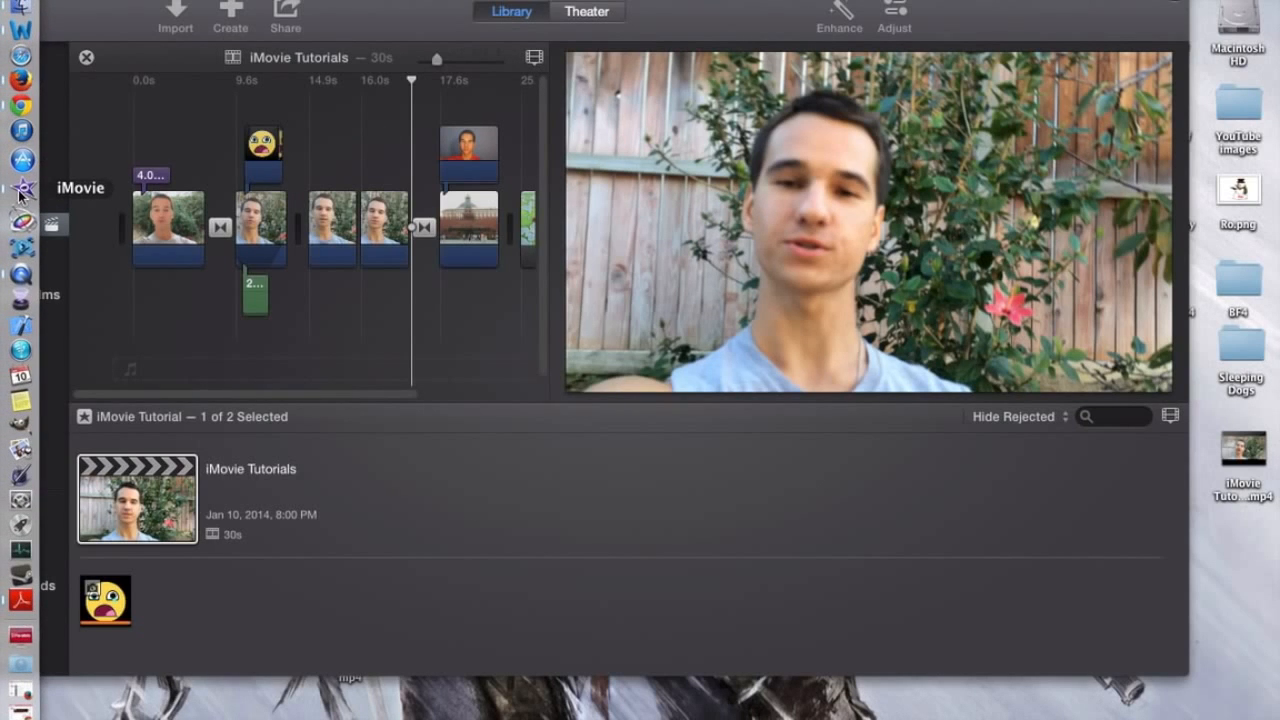
click(21, 117)
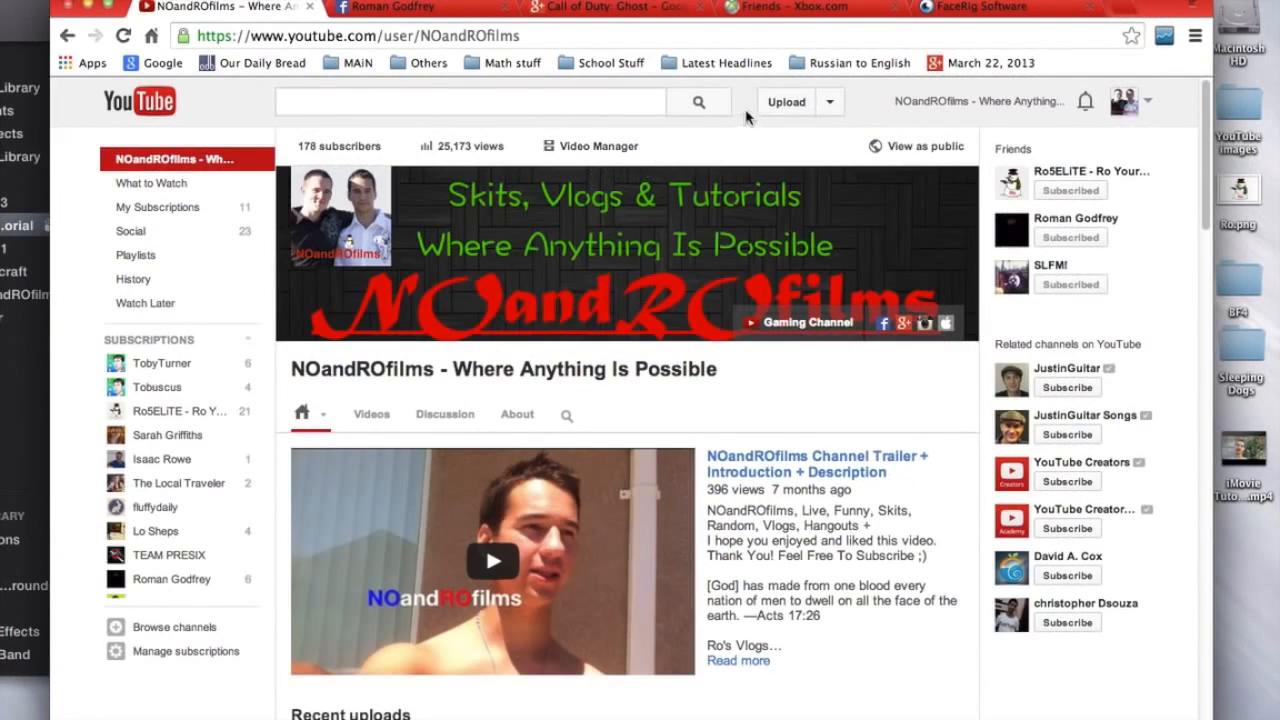
click(788, 106)
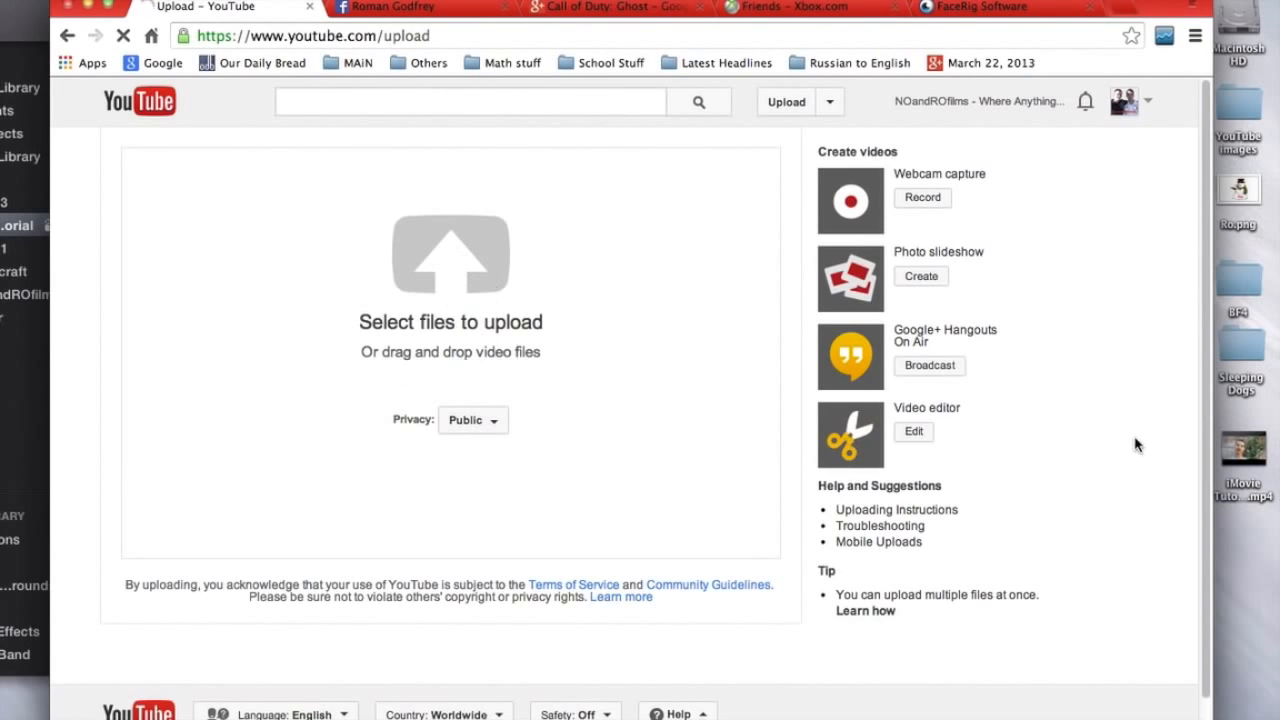
Step: Start uploading iMovie Tutorials.mp4 from the desktop to YouTube
mouse_move(1240, 455)
mouse_down()
mouse_move(1231, 474)
mouse_move(309, 160)
mouse_move(476, 279)
mouse_move(943, 343)
mouse_move(1249, 445)
mouse_up()
click(1260, 497)
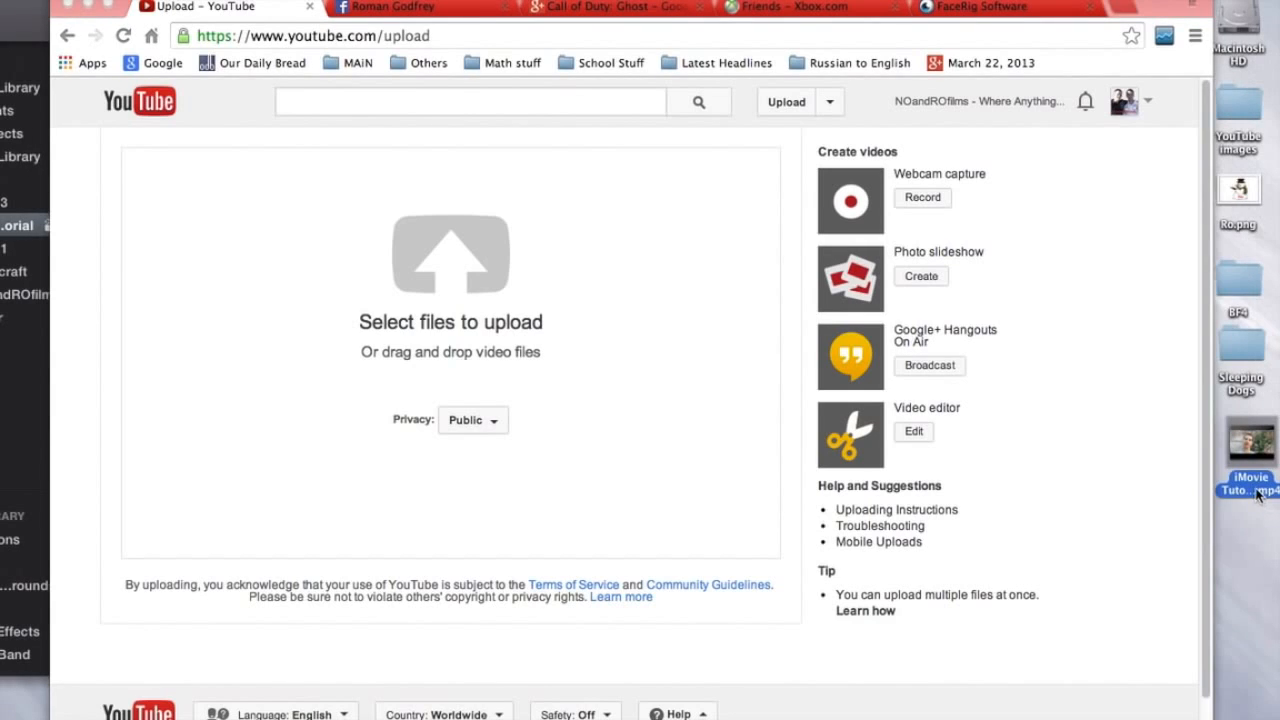
click(1267, 491)
drag(1257, 490, 459, 270)
click(1255, 542)
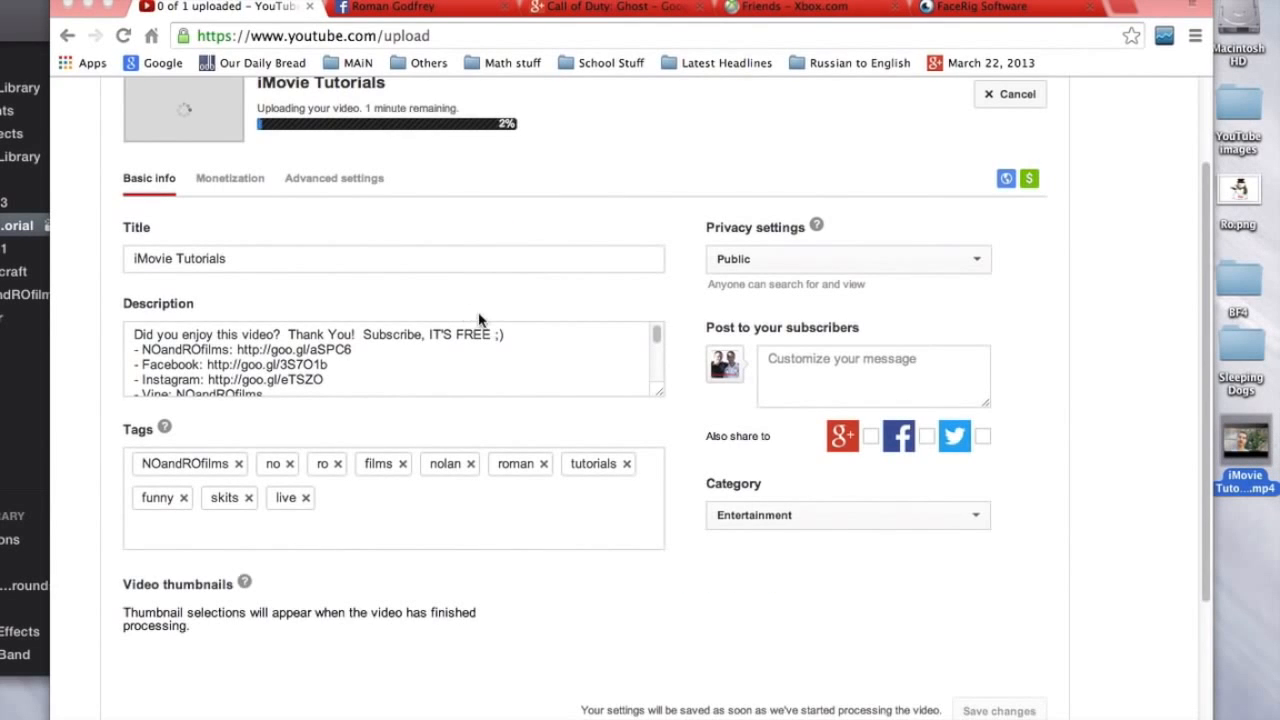
Step: Review the upload's title, description, tags, privacy settings, category and thumbnail section
scroll(416, 207, up, 2)
scroll(474, 298, down, 1)
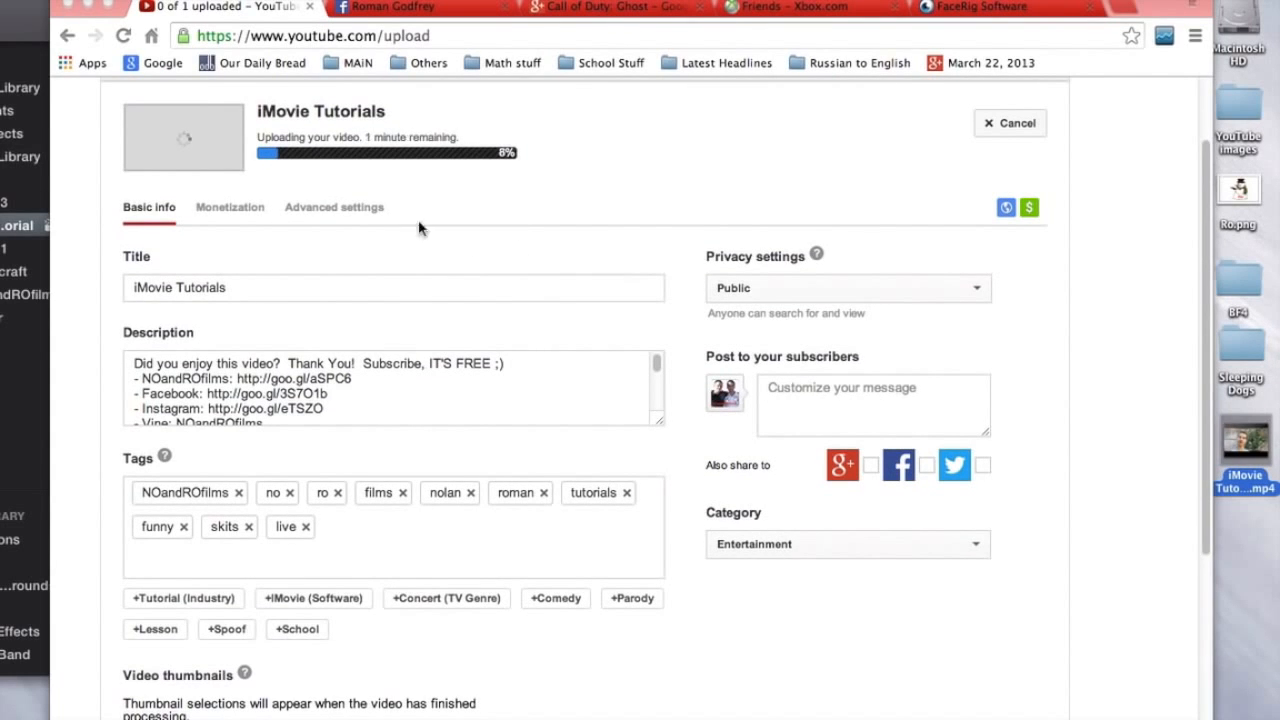
scroll(570, 198, up, 1)
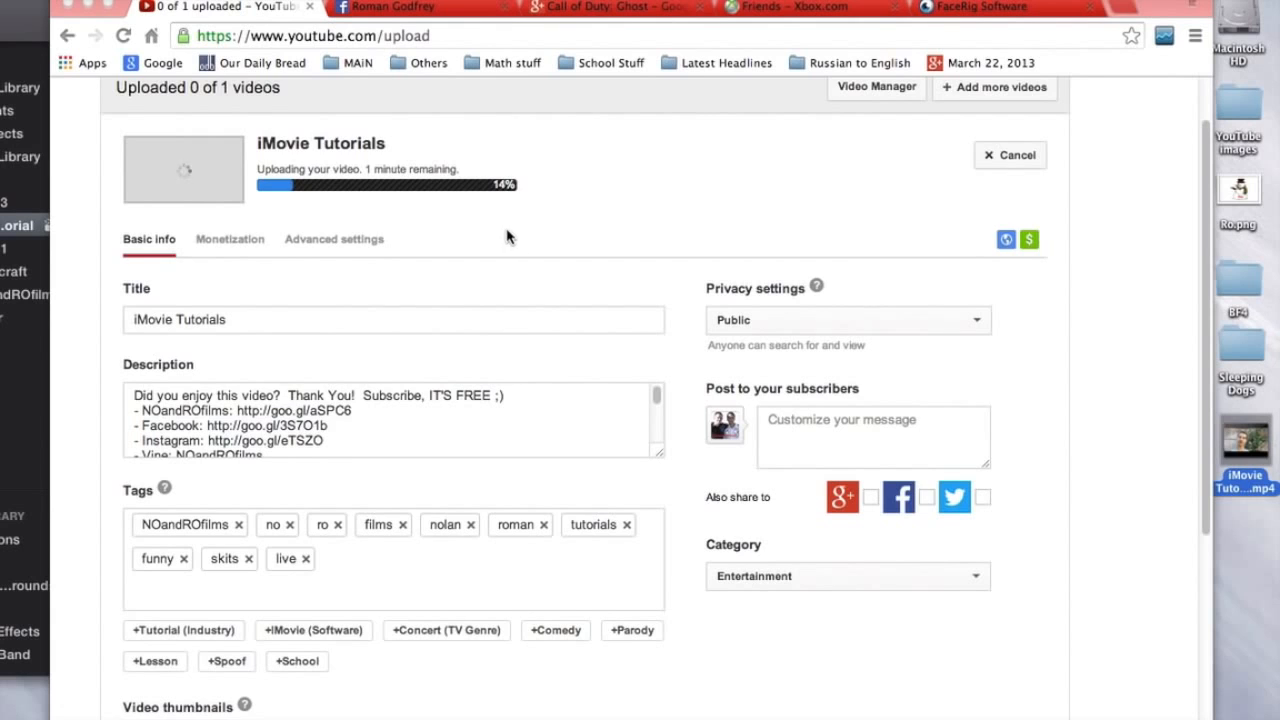
scroll(508, 234, down, 1)
click(271, 291)
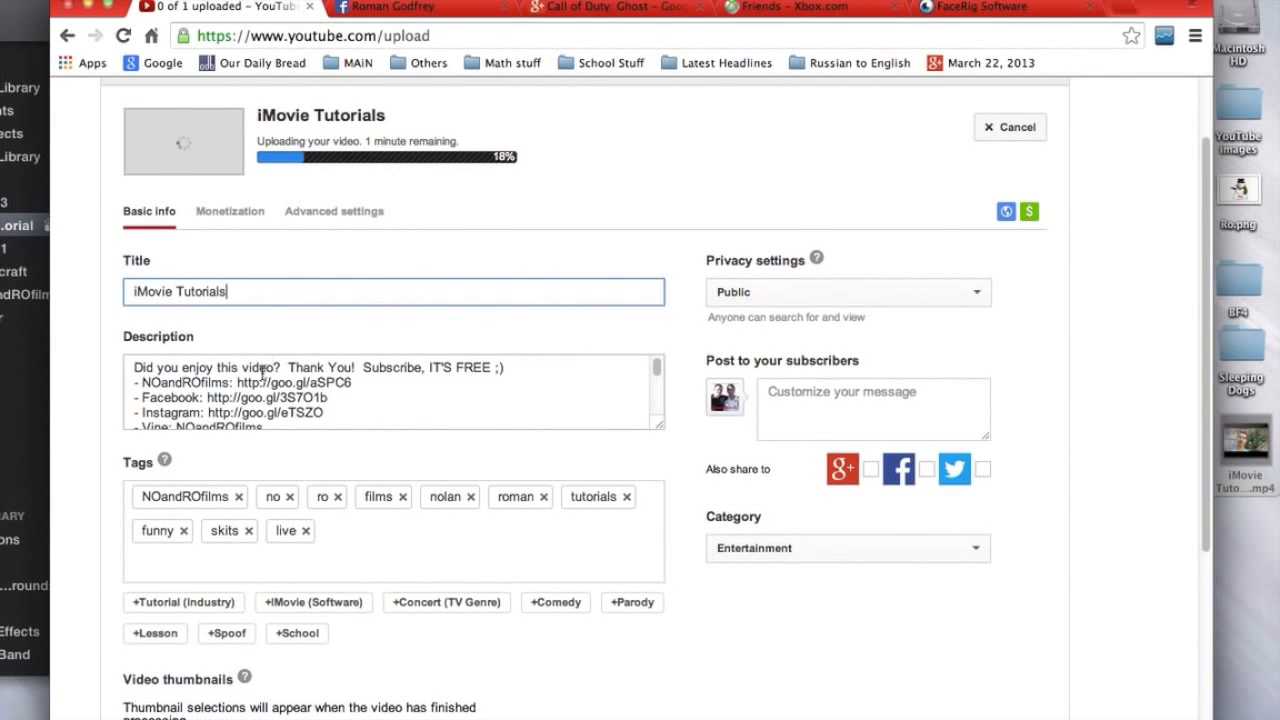
click(229, 369)
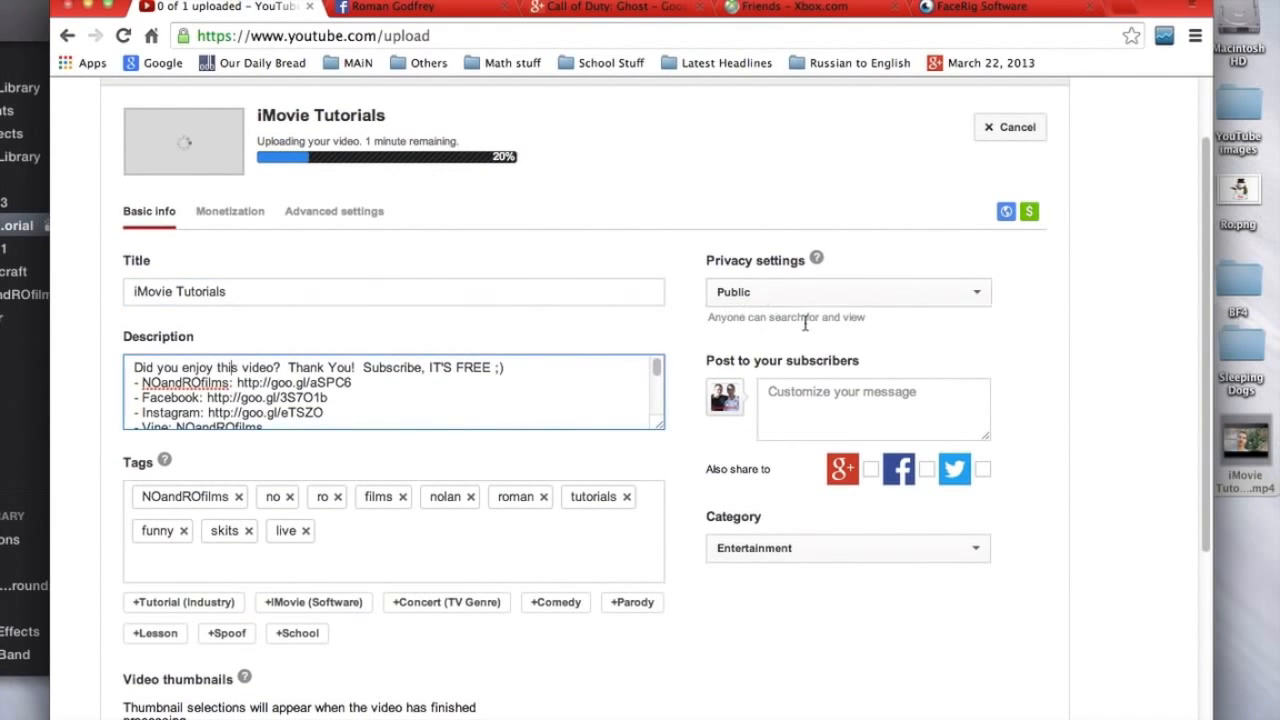
scroll(590, 305, up, 3)
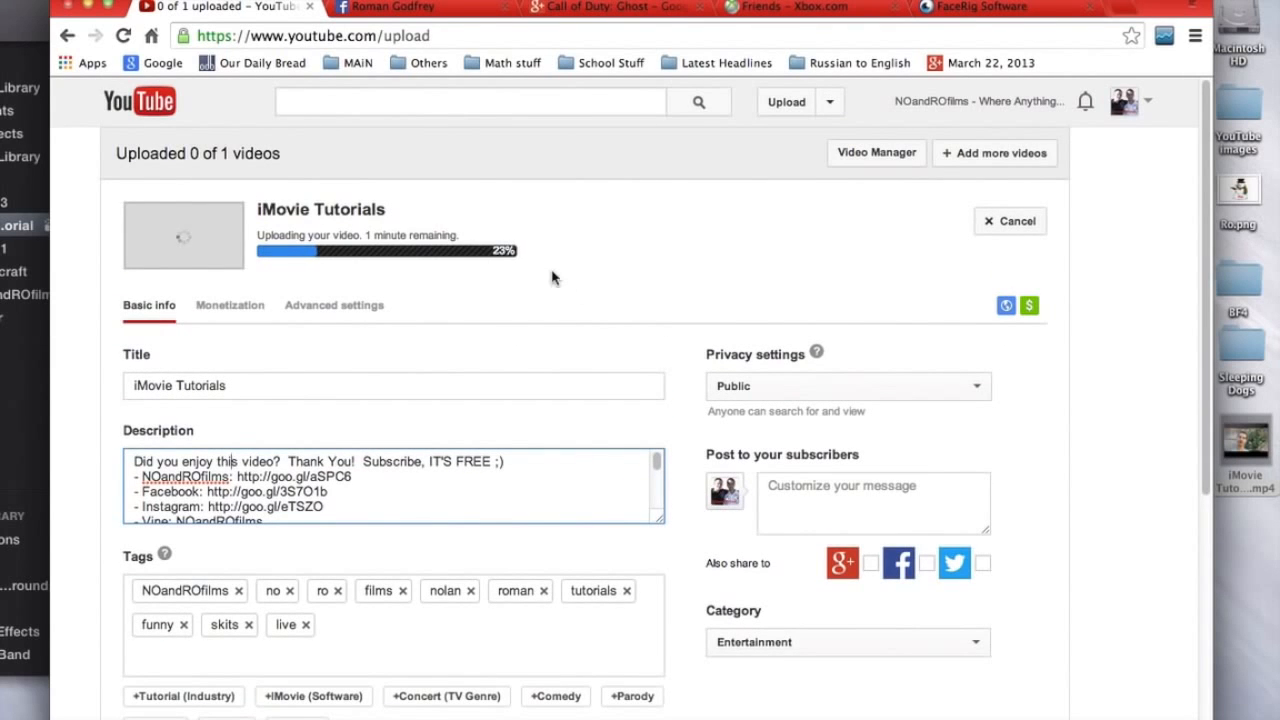
scroll(742, 277, down, 8)
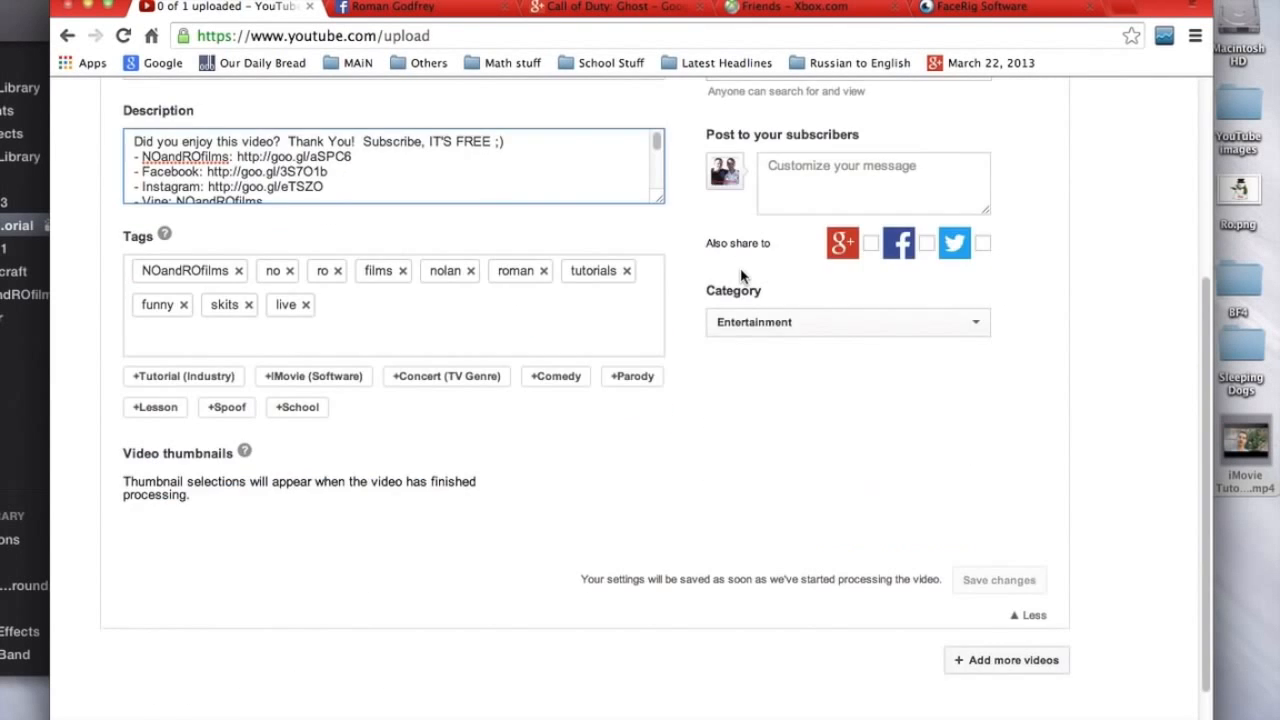
scroll(742, 280, up, 8)
Step: Cancel the iMovie Tutorials upload, confirming the cancellation, and minimize the browser to return to iMovie
click(999, 221)
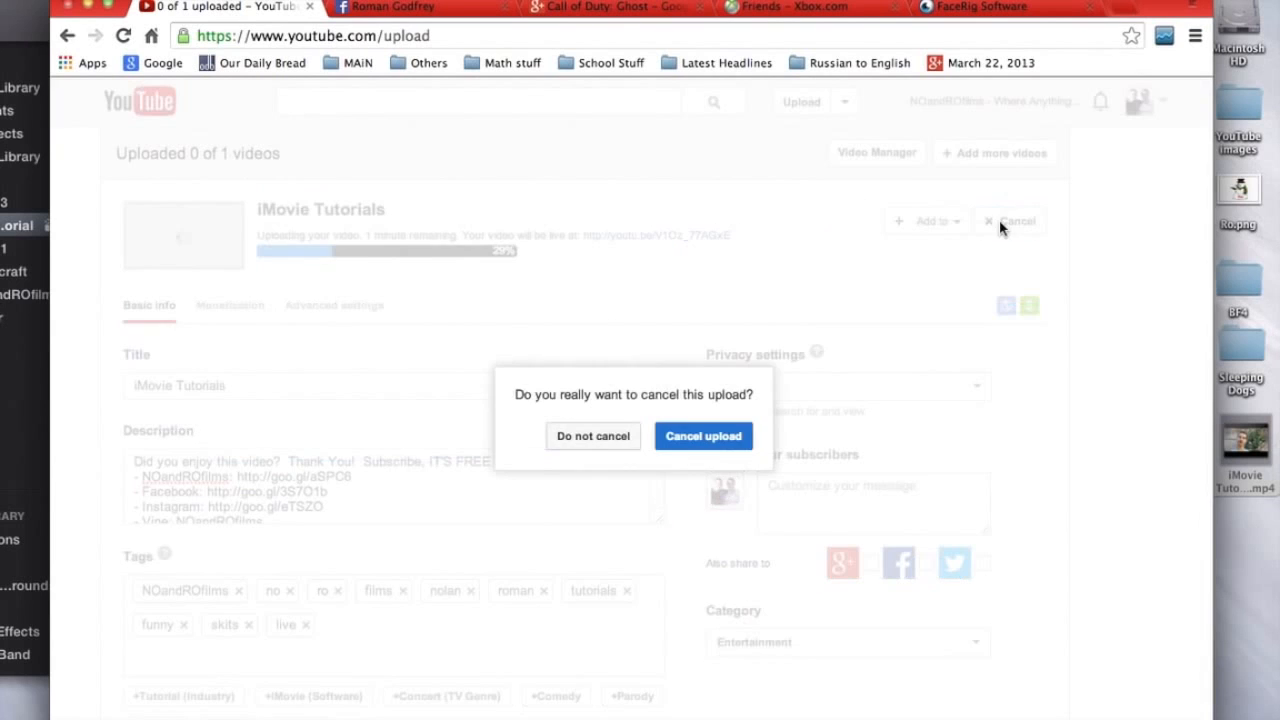
click(697, 437)
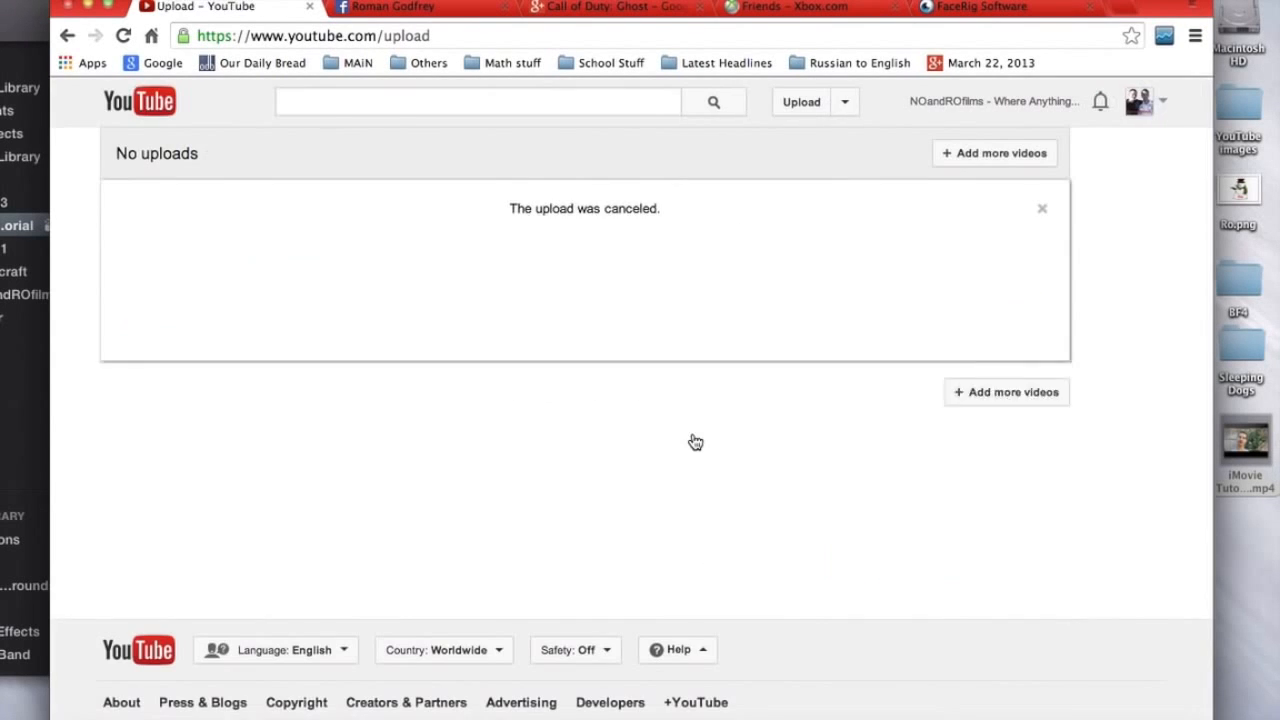
click(1040, 211)
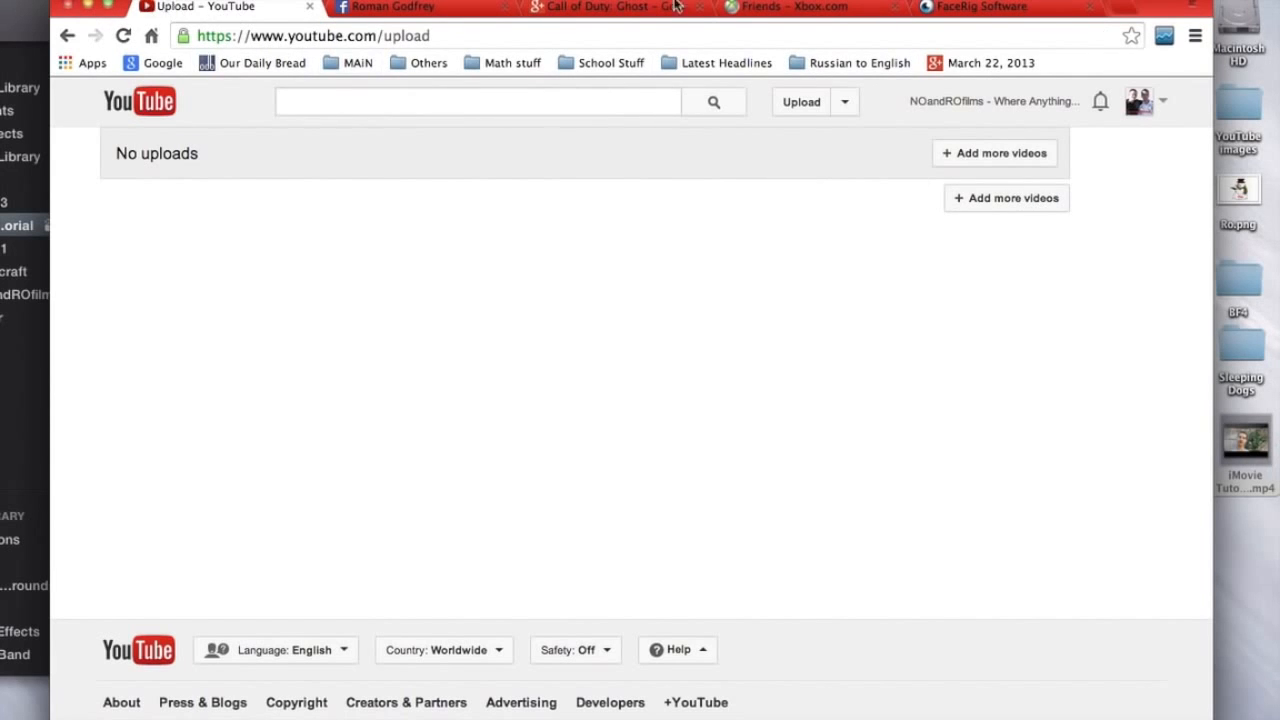
click(965, 101)
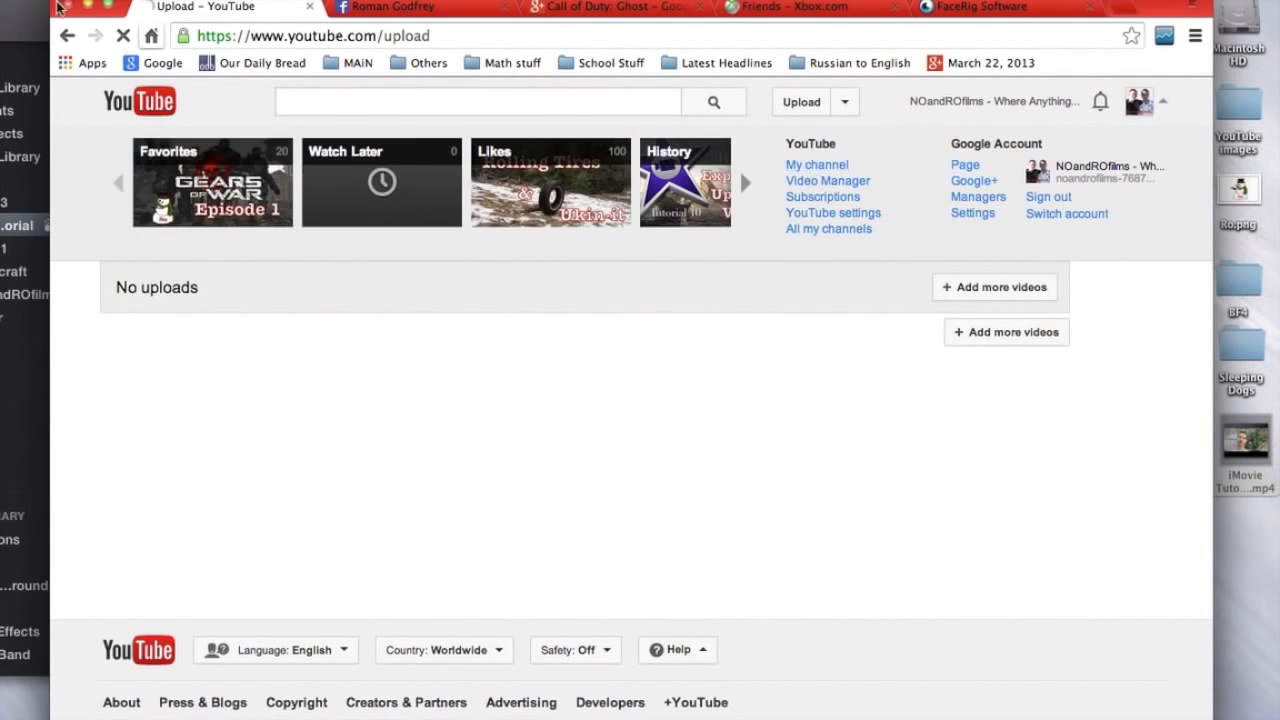
click(87, 6)
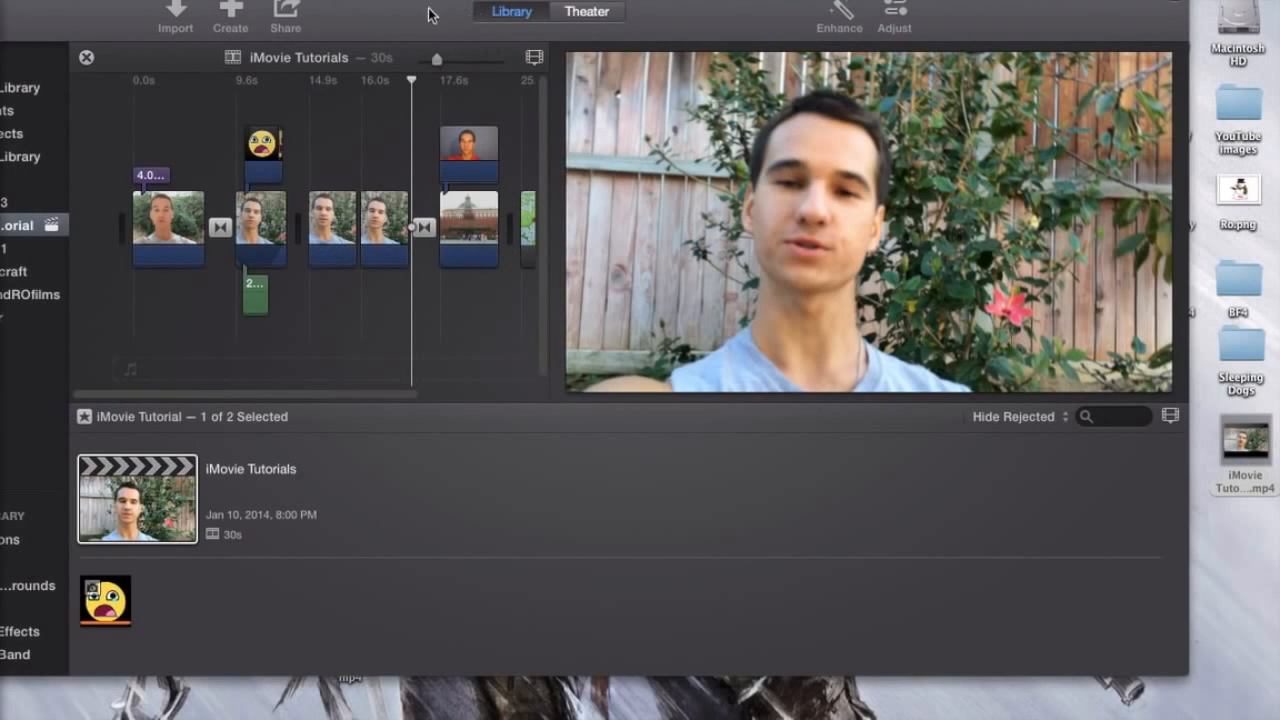
Step: Move iMovie Tutorials.mp4 from the desktop to the Trash and bring the iMovie window back into full view
click(1250, 440)
right_click(1250, 440)
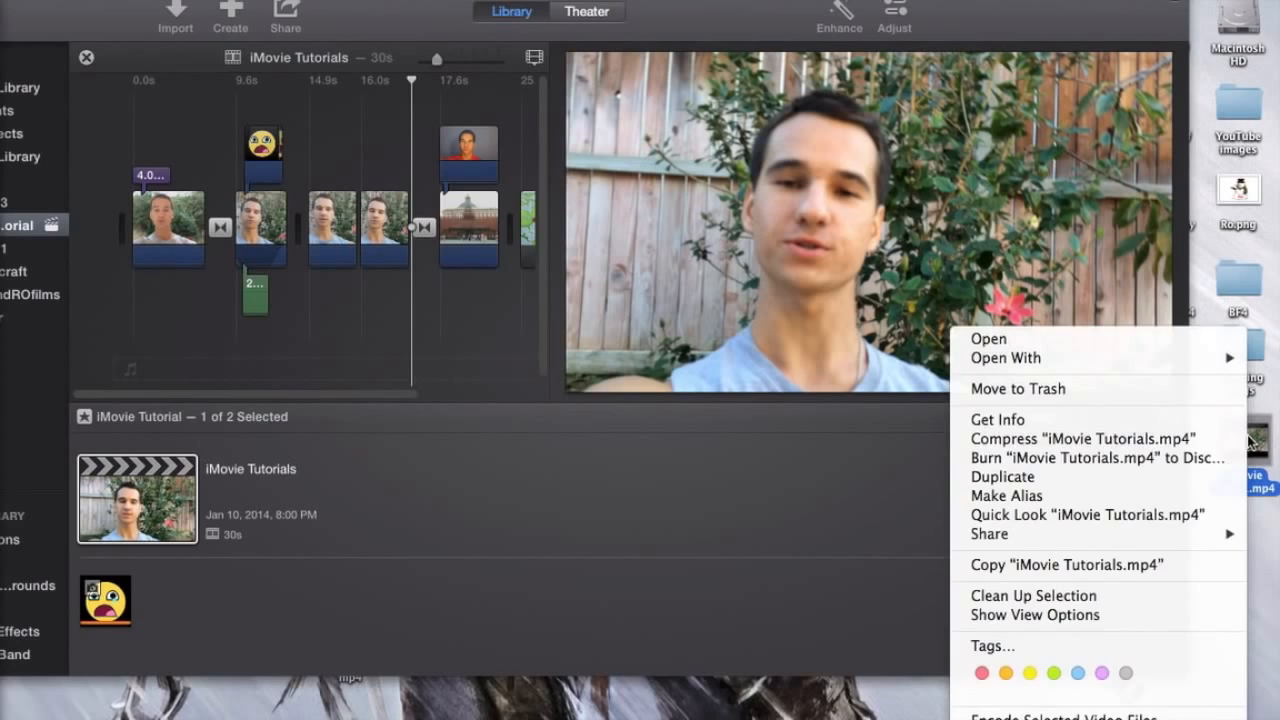
click(1128, 388)
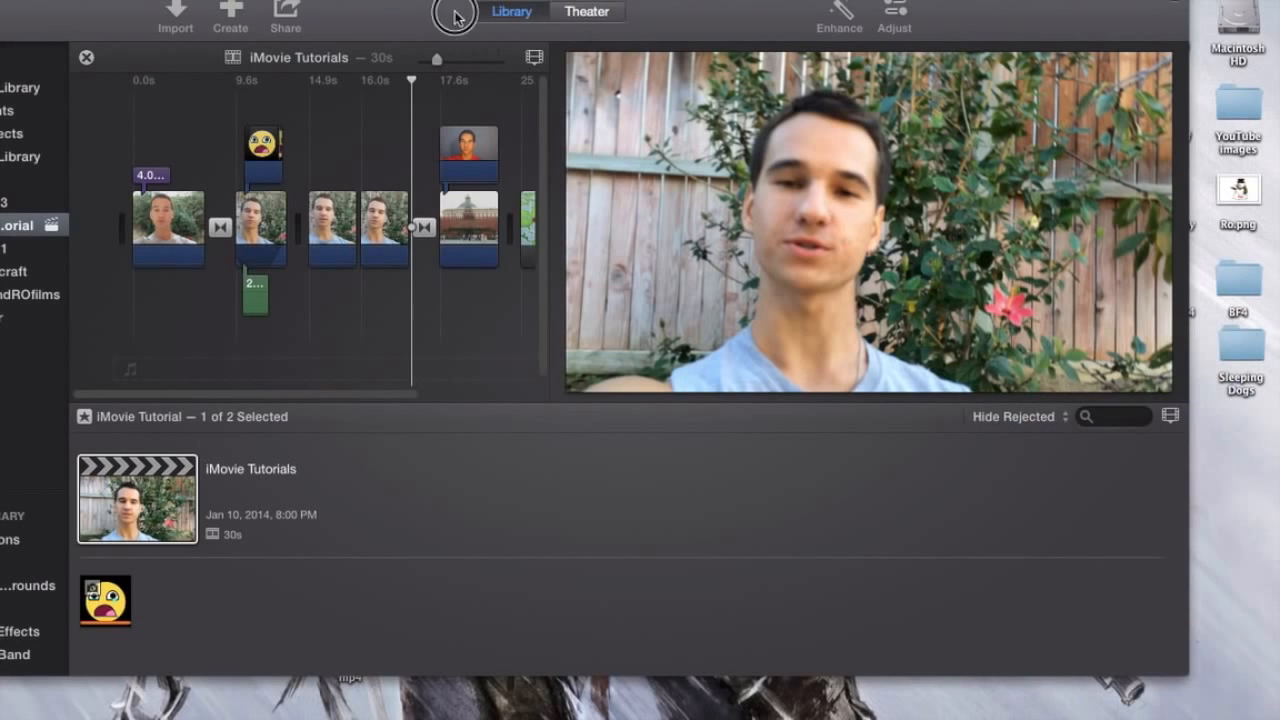
mouse_move(451, 14)
mouse_down()
mouse_move(571, 14)
mouse_move(467, 4)
mouse_up()
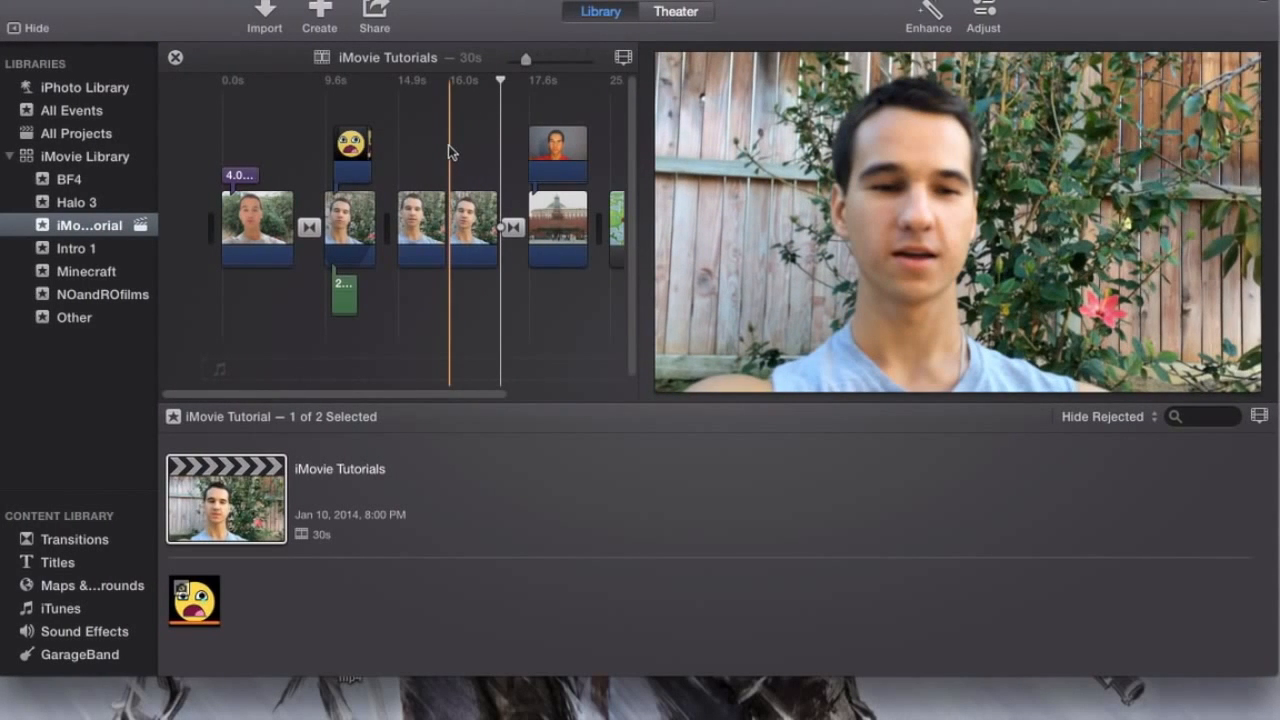
click(448, 145)
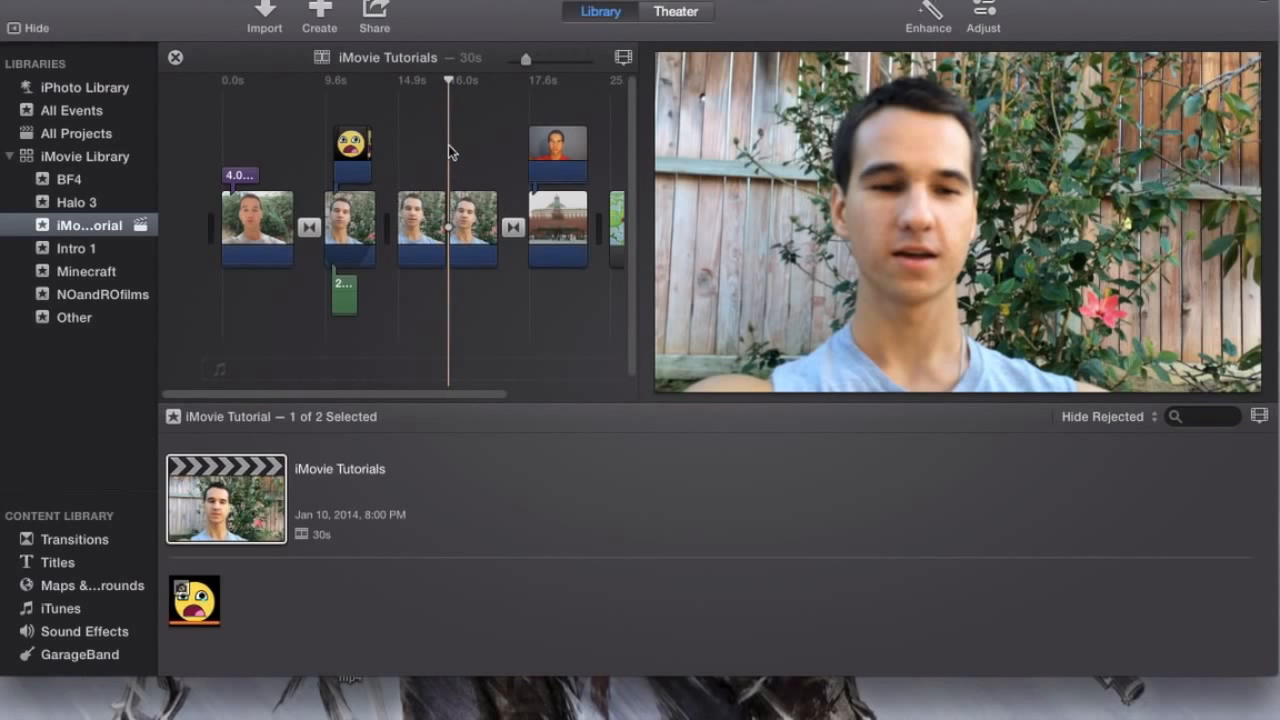